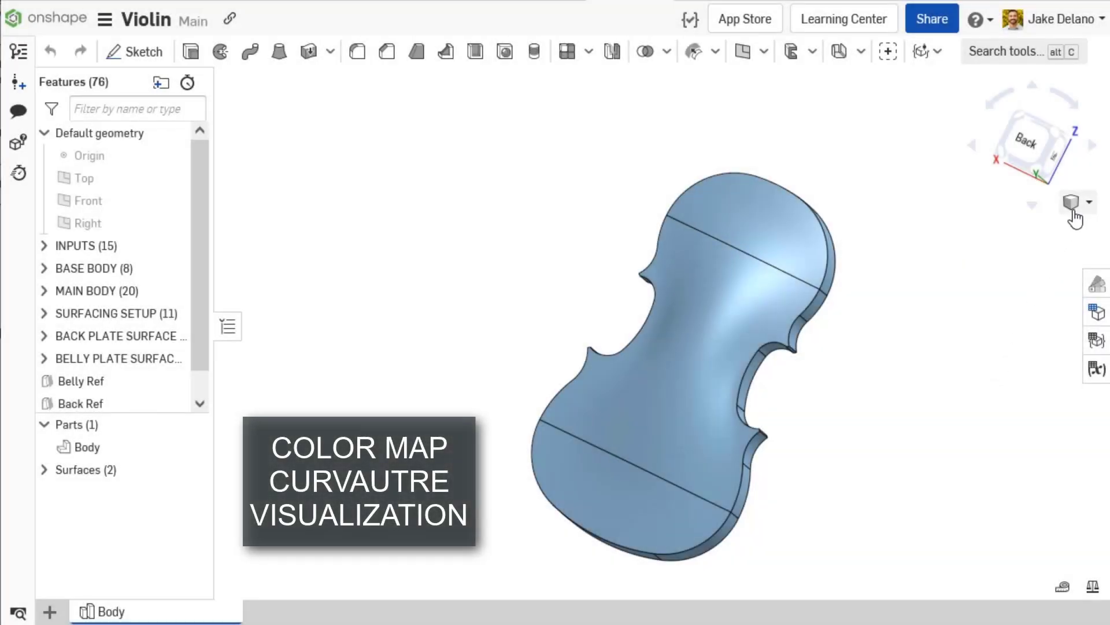
Step: Display a Gaussian curvature colour map on the violin and lower its upper limit to about 112.5
{"action": "left_click", "coordinate": [1076, 202]}
{"action": "left_click", "coordinate": [916, 502]}
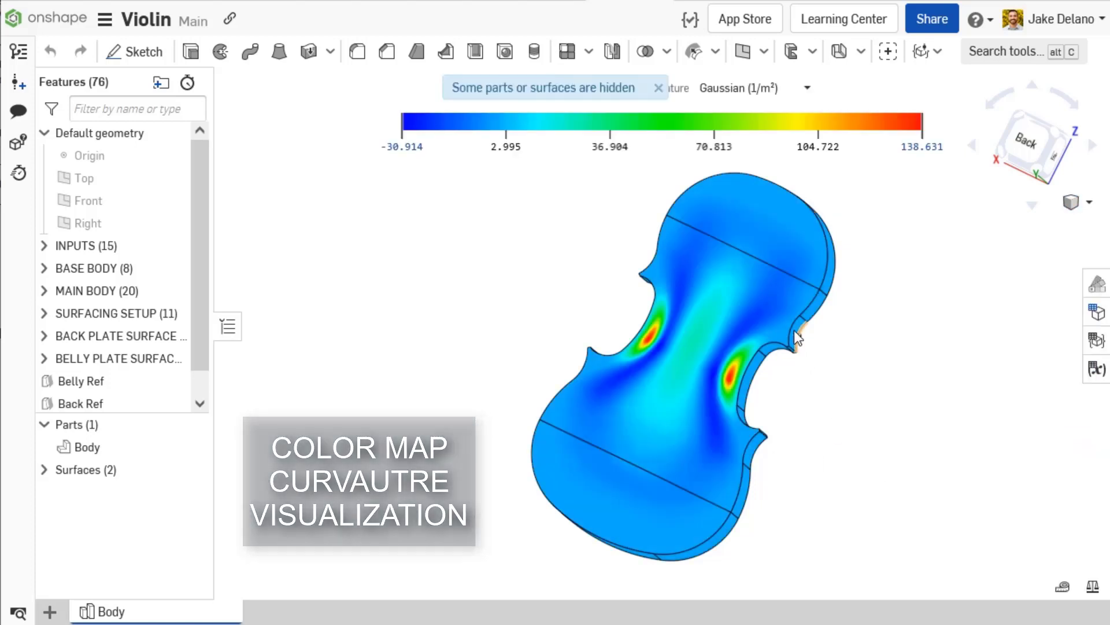
{"action": "right_click_drag", "start_coordinate": [782, 258], "coordinate": [925, 343]}
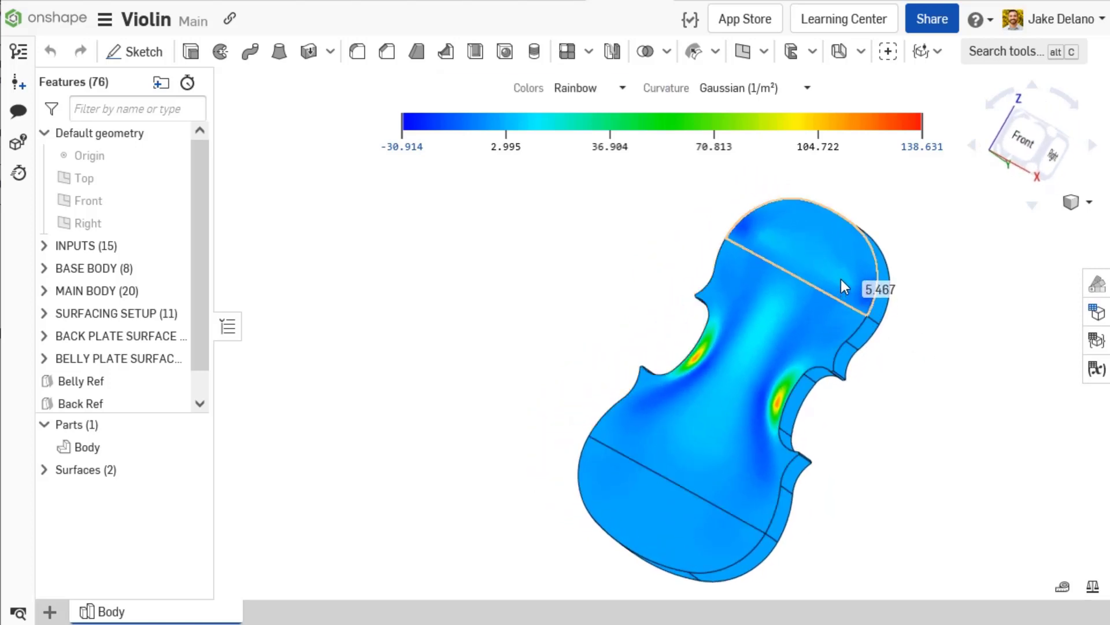
{"action": "mouse_move", "coordinate": [846, 267]}
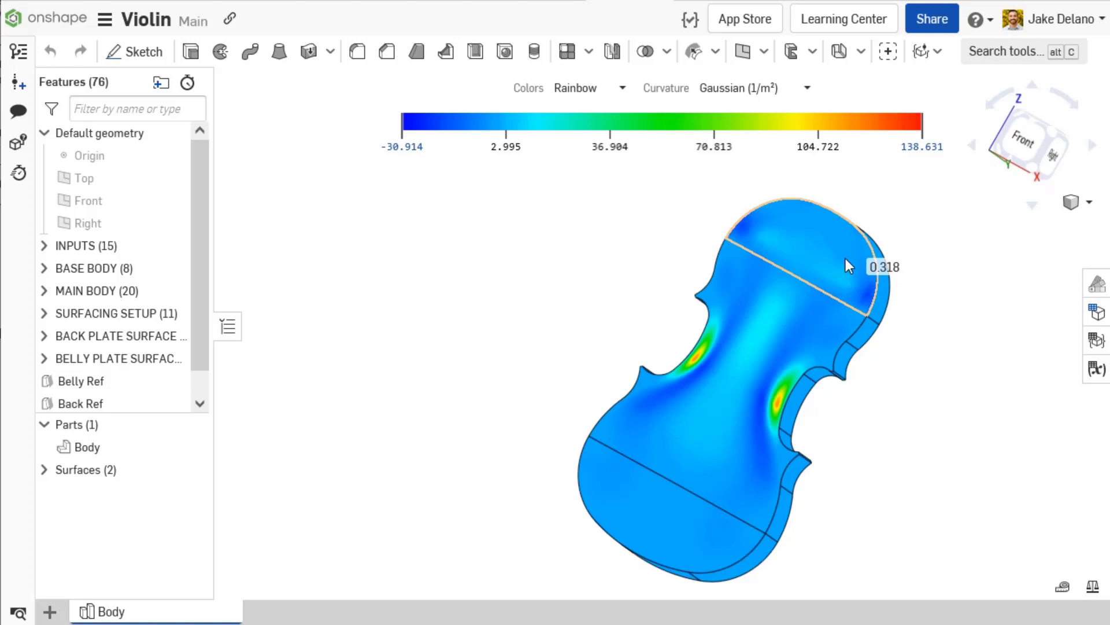
{"action": "left_click_drag", "start_coordinate": [909, 131], "coordinate": [842, 122]}
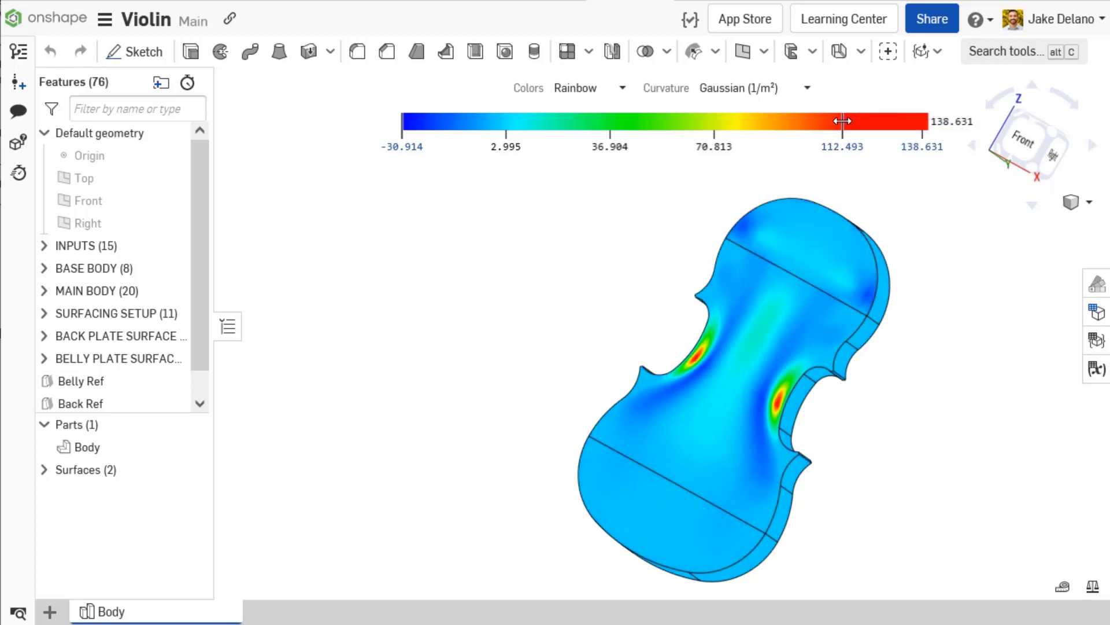
Step: Switch the violin's curvature map to mean, then max radius, then min radius
{"action": "left_click", "coordinate": [802, 91]}
{"action": "left_click", "coordinate": [782, 141]}
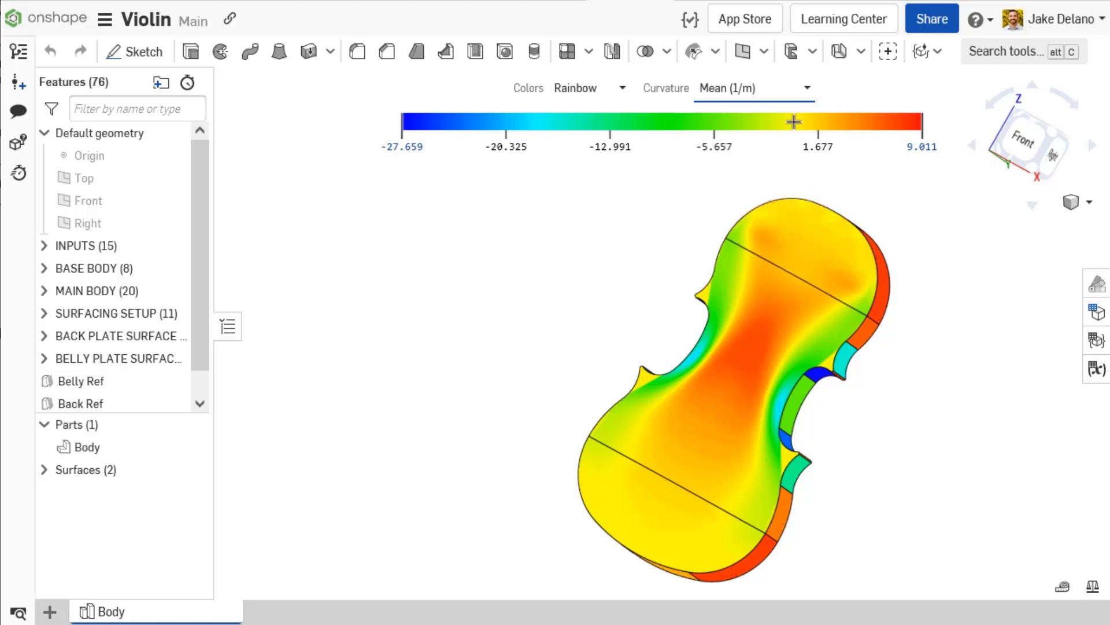
{"action": "left_click", "coordinate": [797, 94]}
{"action": "left_click", "coordinate": [775, 164]}
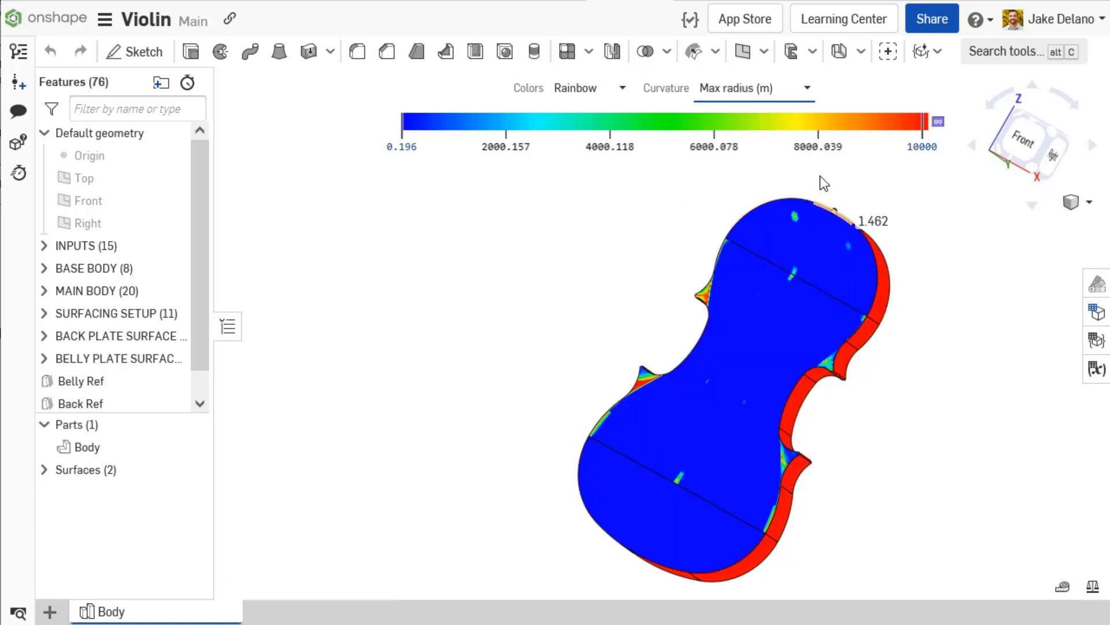
{"action": "left_click", "coordinate": [793, 90]}
{"action": "left_click", "coordinate": [781, 188]}
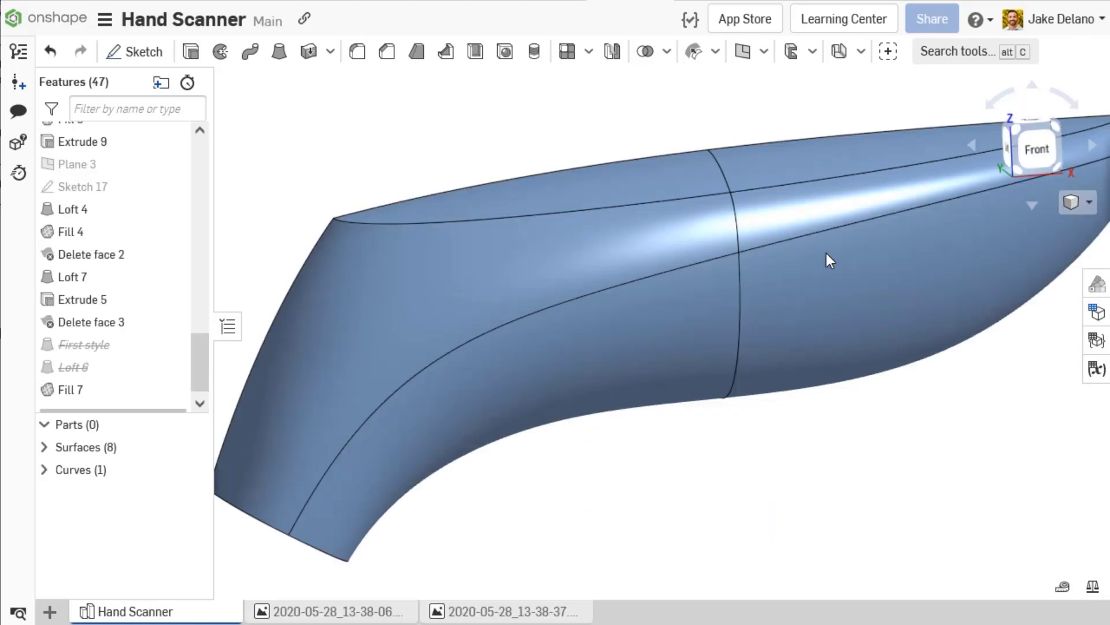
Step: Check the Hand Scanner surface with zebra stripes, then replace them with a curvature colour map
{"action": "left_click", "coordinate": [1078, 202]}
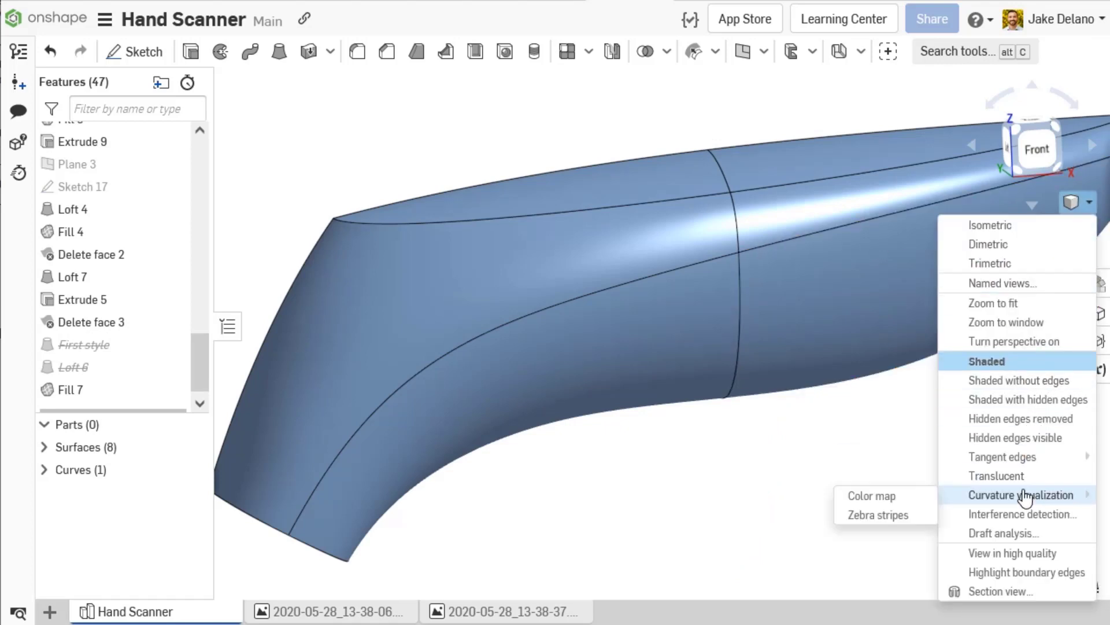
{"action": "mouse_move", "coordinate": [1021, 495]}
{"action": "left_click", "coordinate": [902, 515]}
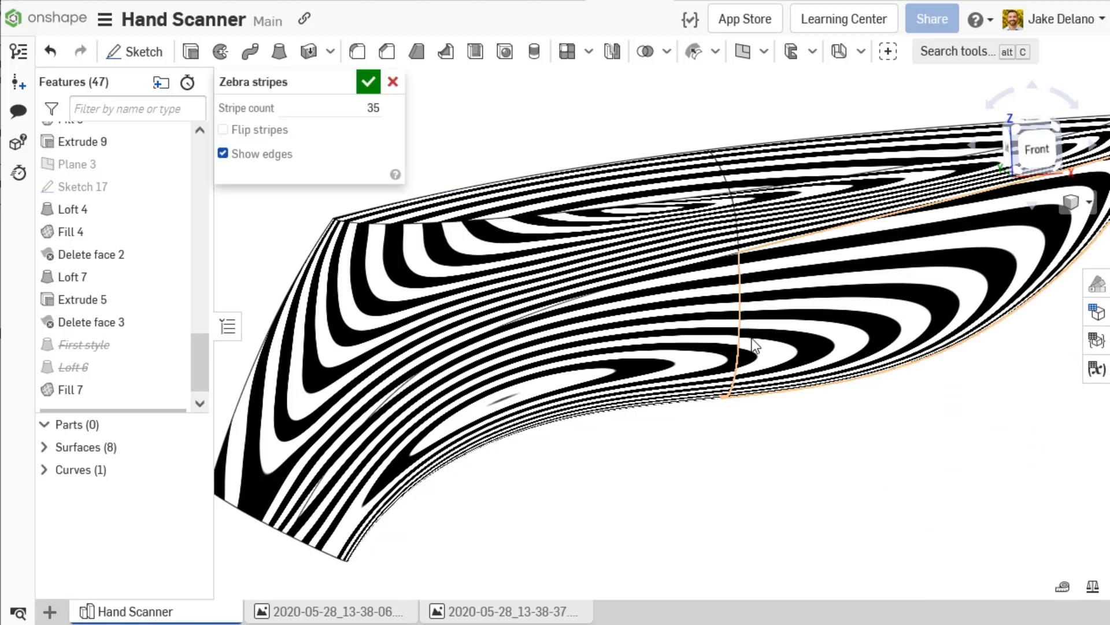
{"action": "scroll", "coordinate": [748, 345], "scroll_direction": "up", "scroll_amount": 3}
{"action": "scroll", "coordinate": [750, 340], "scroll_direction": "up", "scroll_amount": 3}
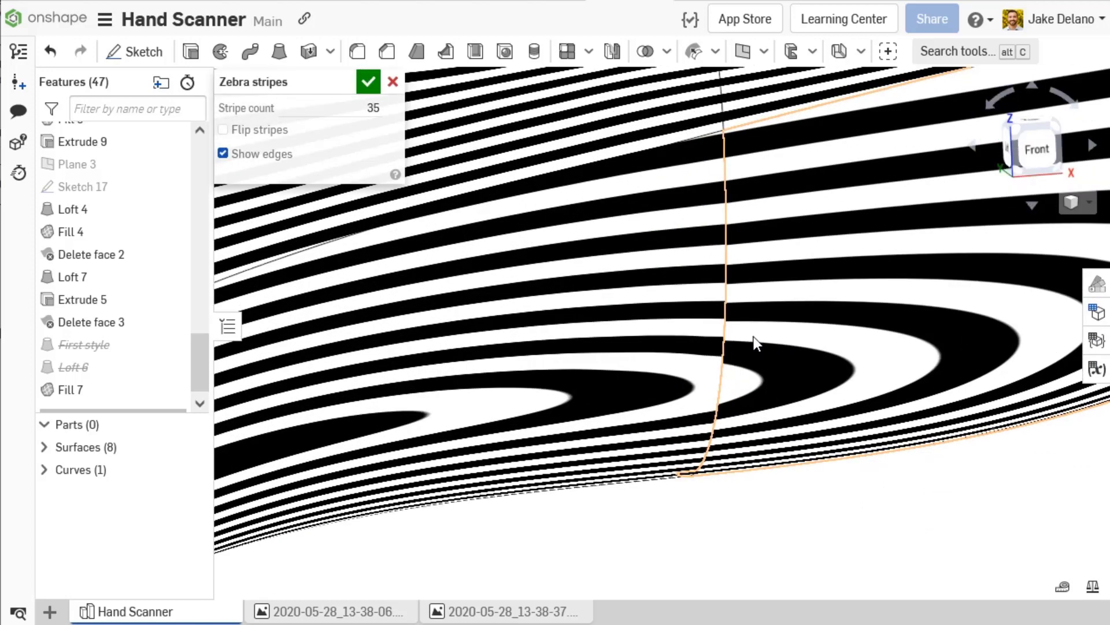
{"action": "left_click", "coordinate": [1076, 202]}
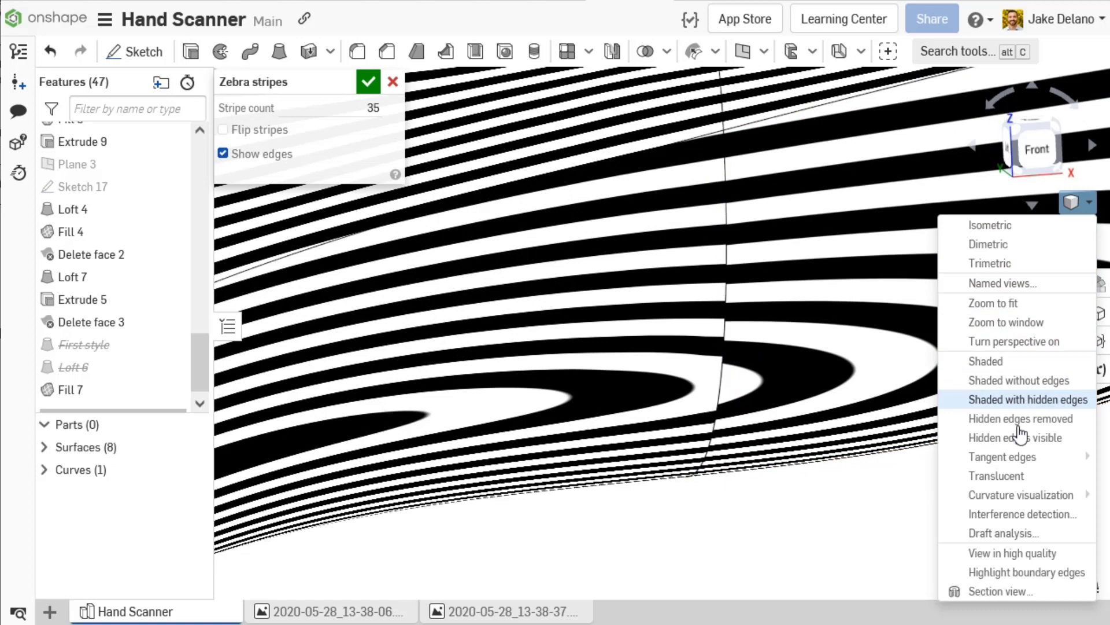
{"action": "mouse_move", "coordinate": [1021, 495]}
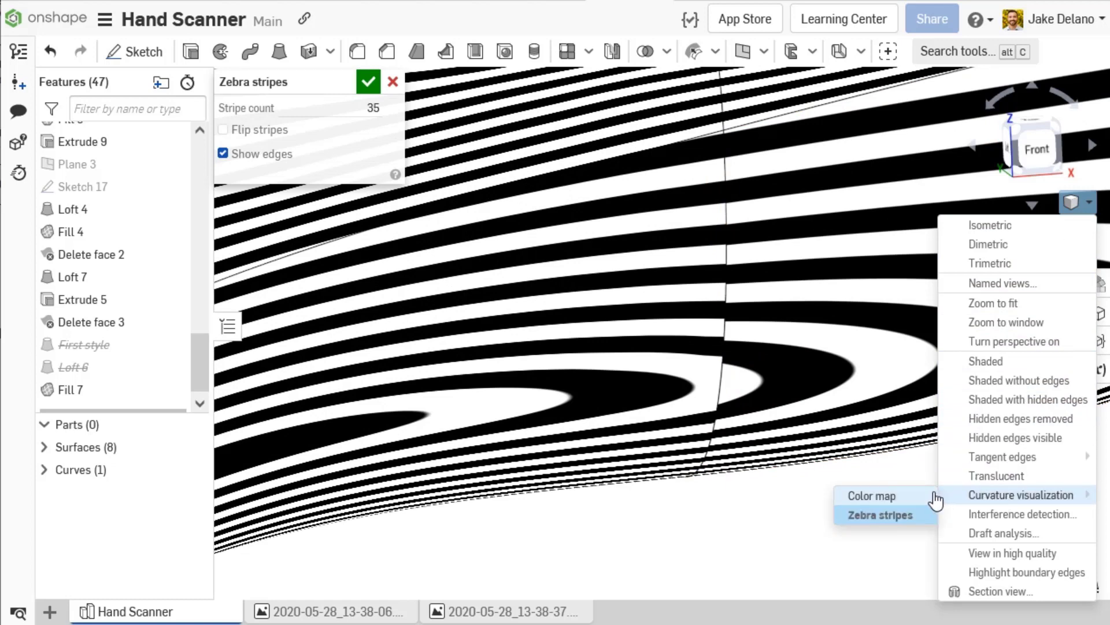
{"action": "left_click", "coordinate": [915, 494]}
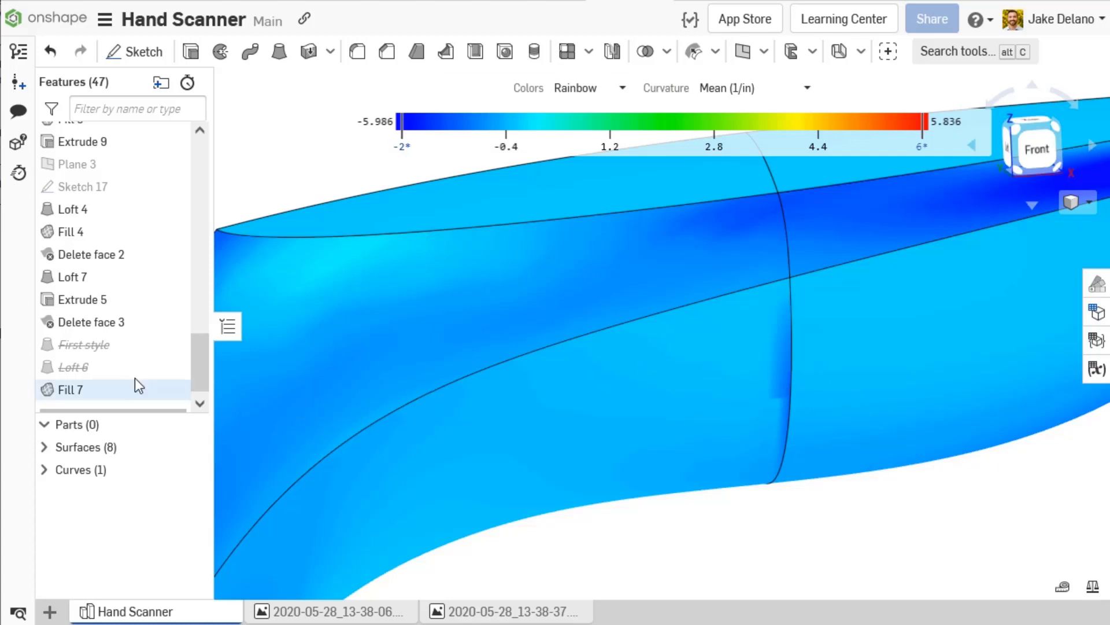
{"action": "scroll", "coordinate": [120, 382], "scroll_direction": "up", "scroll_amount": 2}
{"action": "scroll", "coordinate": [121, 388], "scroll_direction": "down", "scroll_amount": 2}
Step: In Fill 7, change the Loft 5 edge from tangency to curvature continuity and accept
{"action": "double_click", "coordinate": [121, 389]}
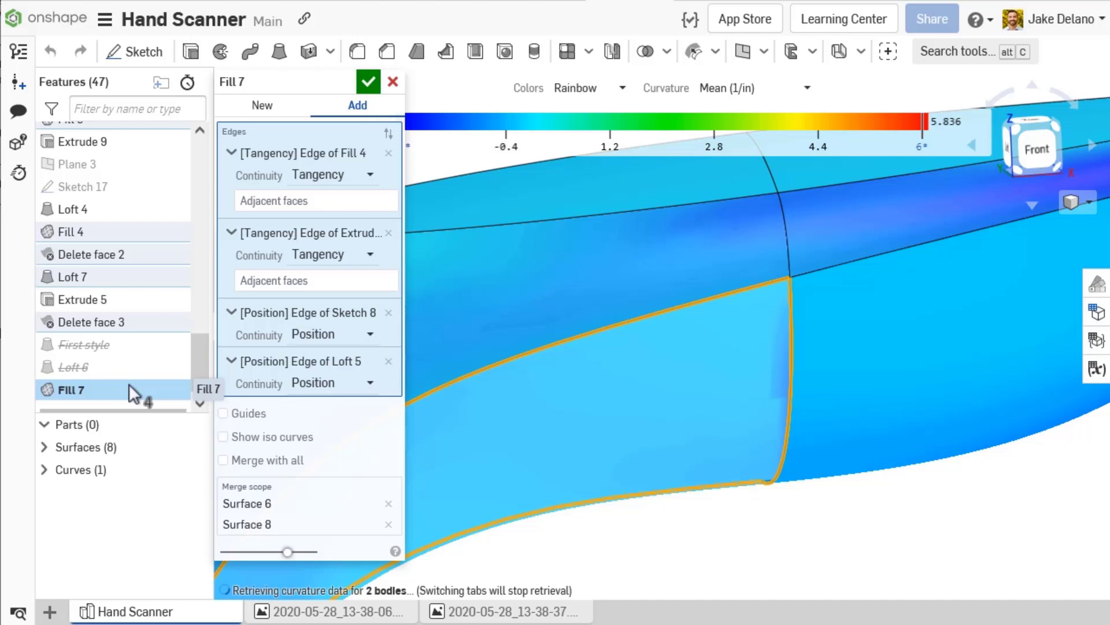
{"action": "left_click", "coordinate": [331, 388]}
{"action": "left_click", "coordinate": [334, 432]}
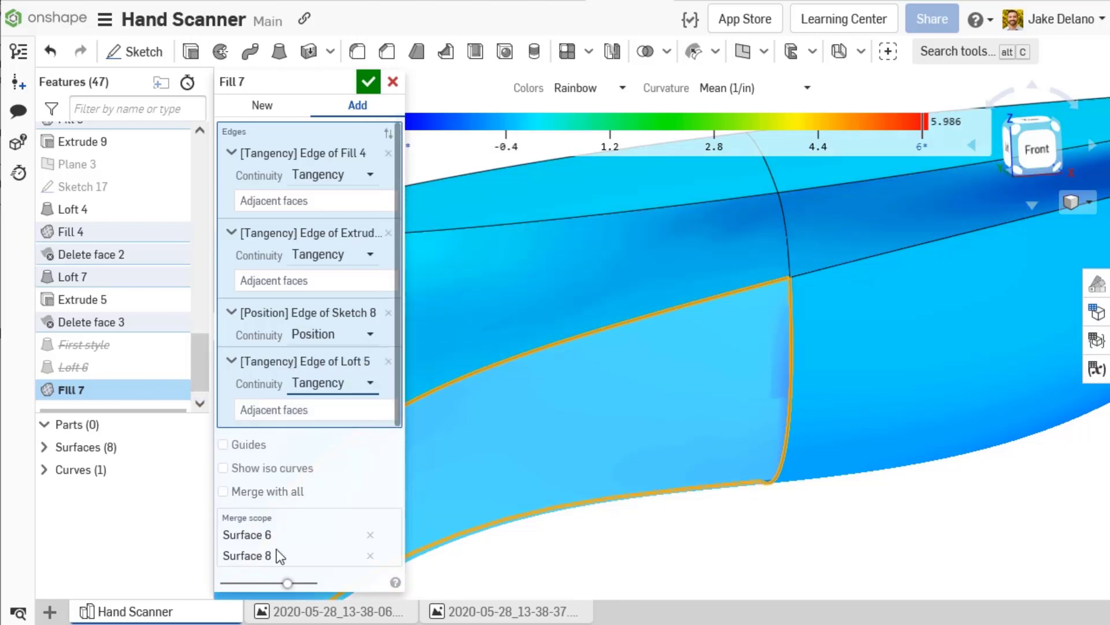
{"action": "left_click_drag", "start_coordinate": [287, 581], "coordinate": [317, 582]}
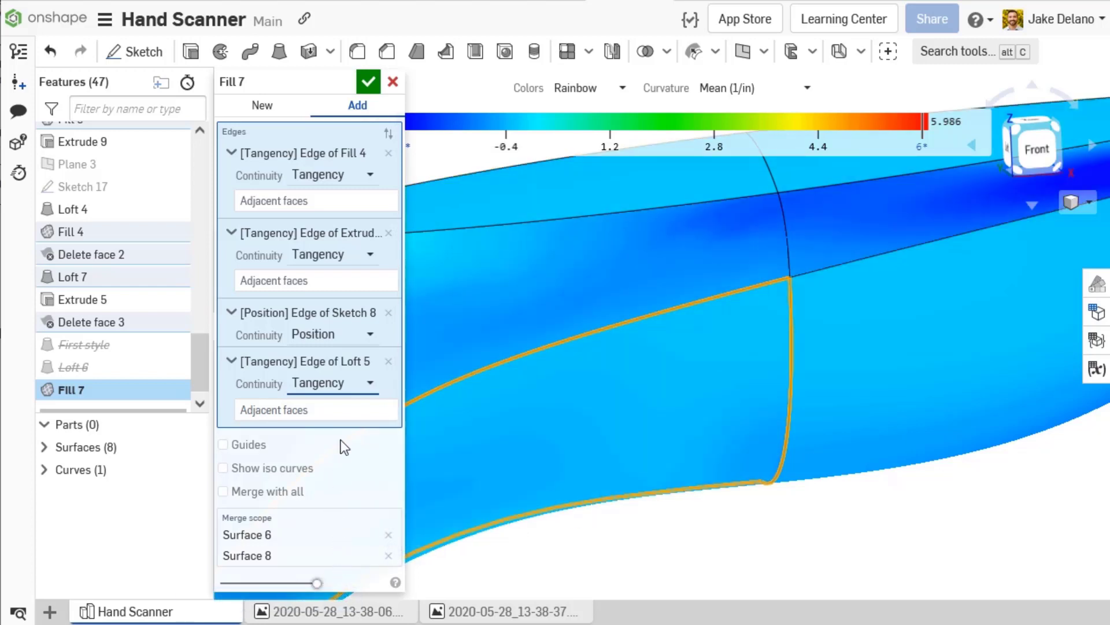
{"action": "left_click", "coordinate": [358, 398]}
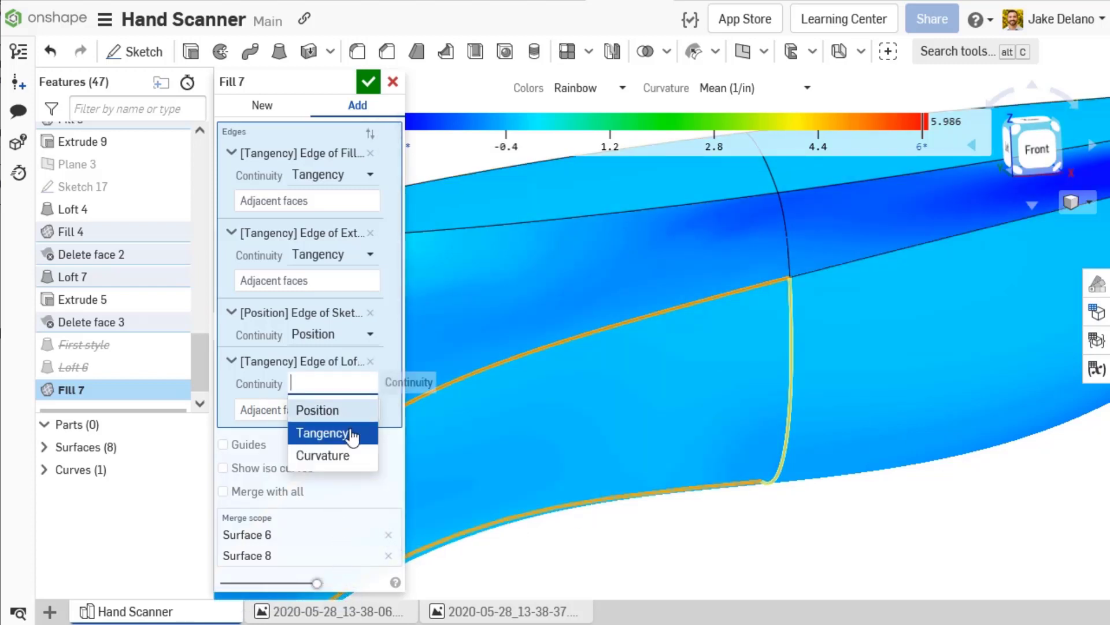
{"action": "left_click", "coordinate": [347, 459]}
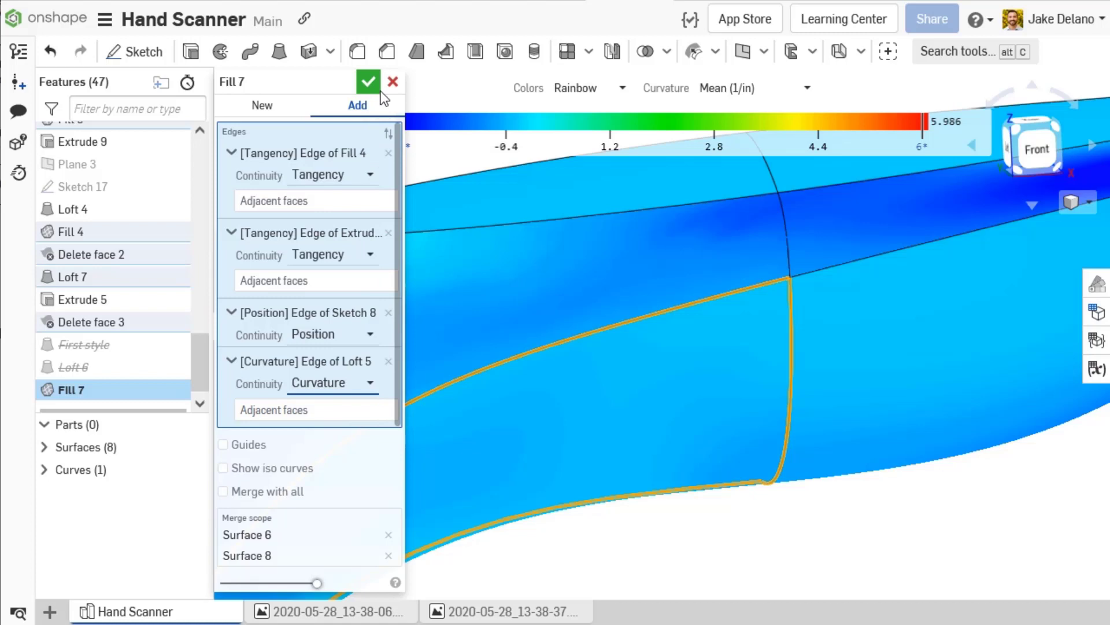
{"action": "left_click", "coordinate": [368, 82]}
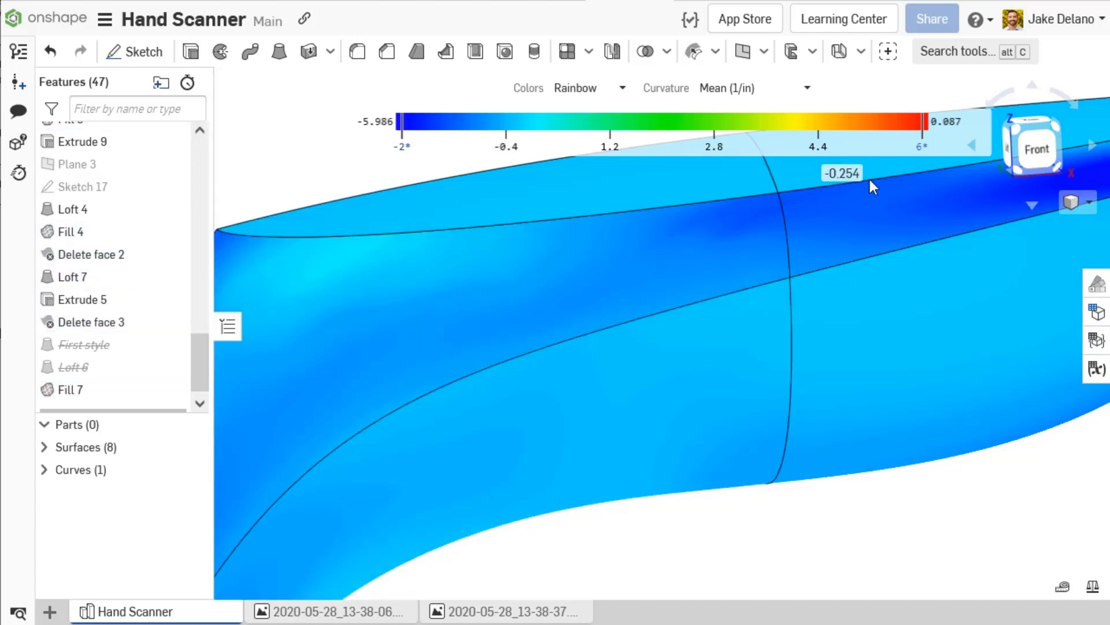
Step: Show zebra stripes on the updated Fill 7 surface
{"action": "left_click", "coordinate": [1076, 202]}
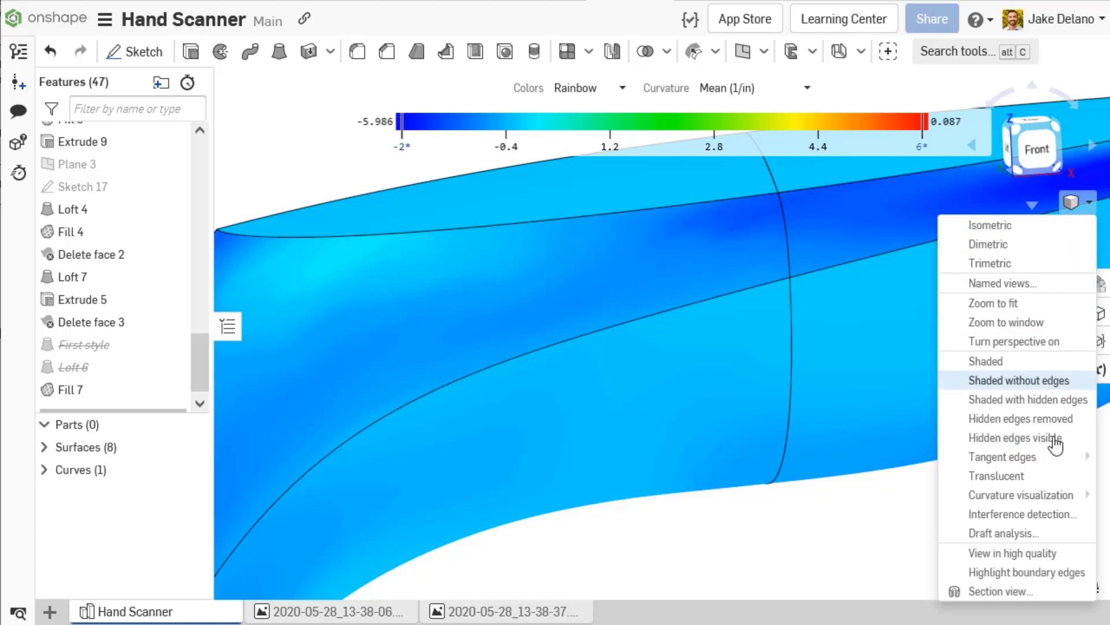
{"action": "mouse_move", "coordinate": [1021, 495]}
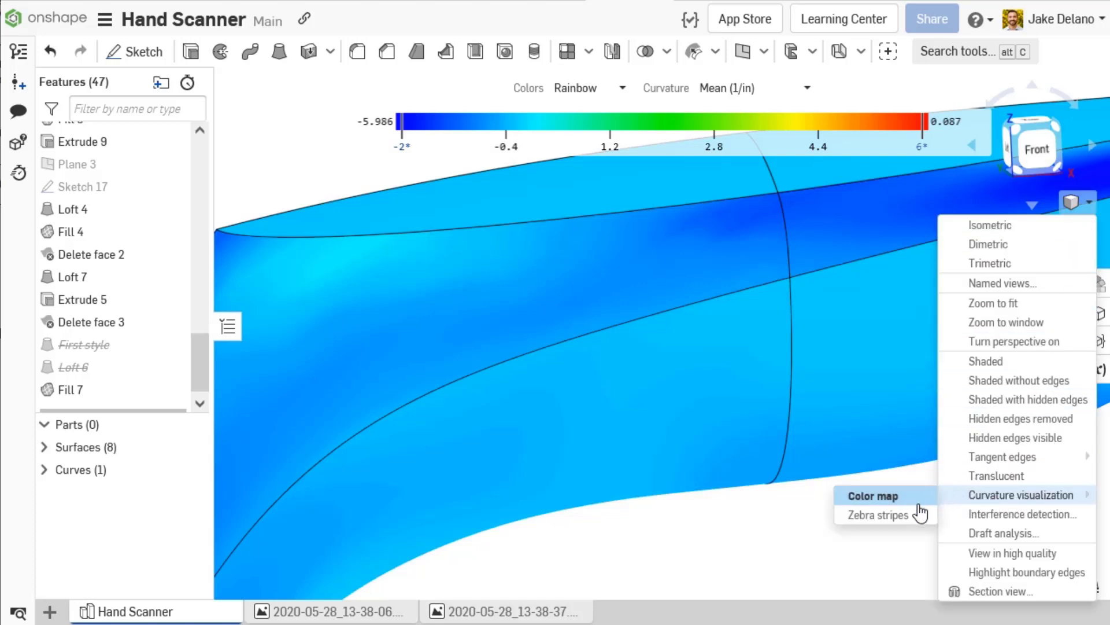
{"action": "left_click", "coordinate": [904, 517]}
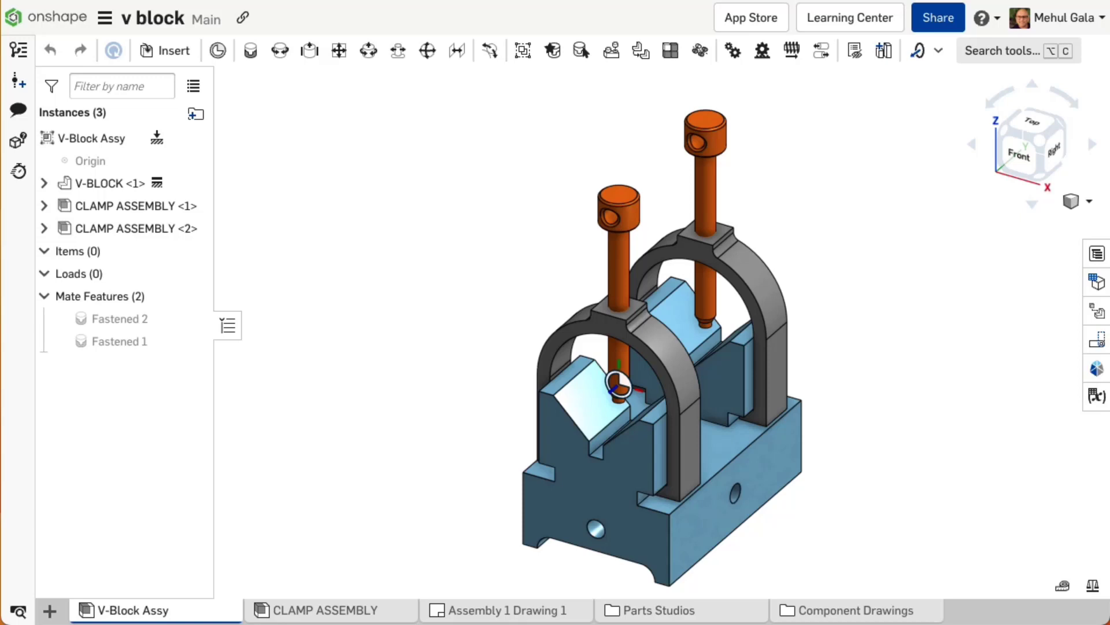
Step: In the bill of materials, override the CLAMP mass to 1 lb and V-BLOCK mass to 15 lb
{"action": "left_click", "coordinate": [1098, 254]}
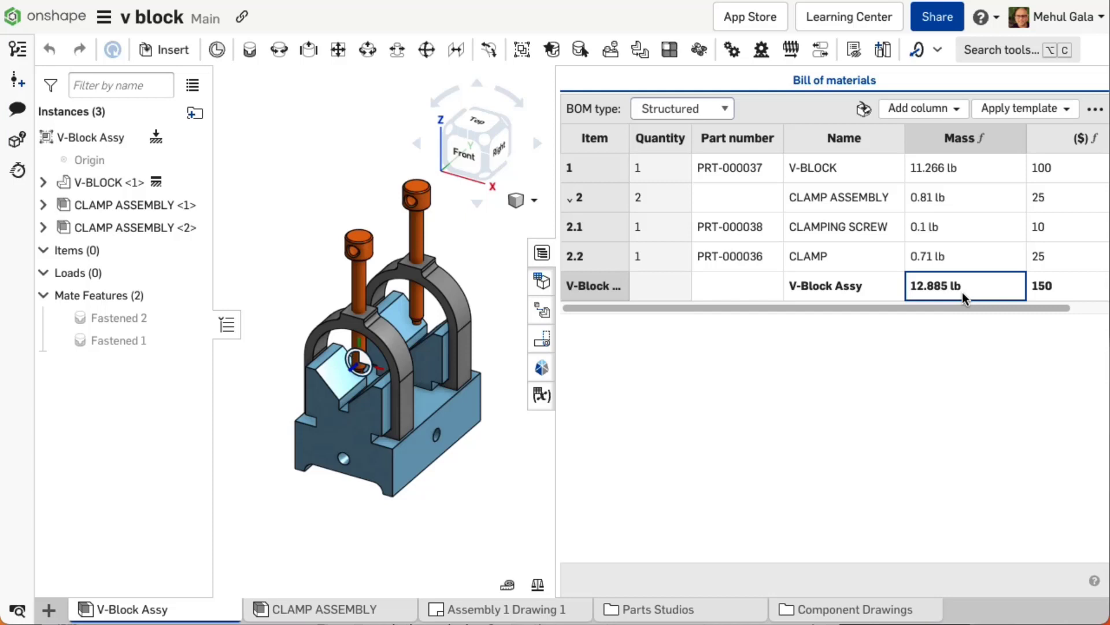
{"action": "double_click", "coordinate": [960, 256]}
{"action": "type", "text": "1"}
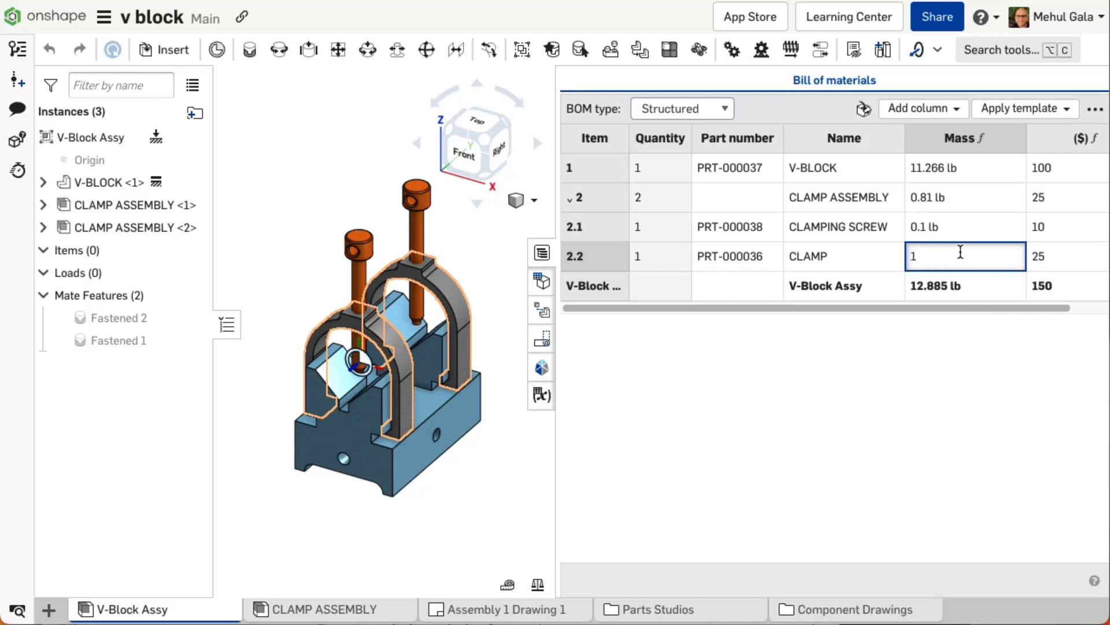
{"action": "key", "text": "Return"}
{"action": "double_click", "coordinate": [943, 169]}
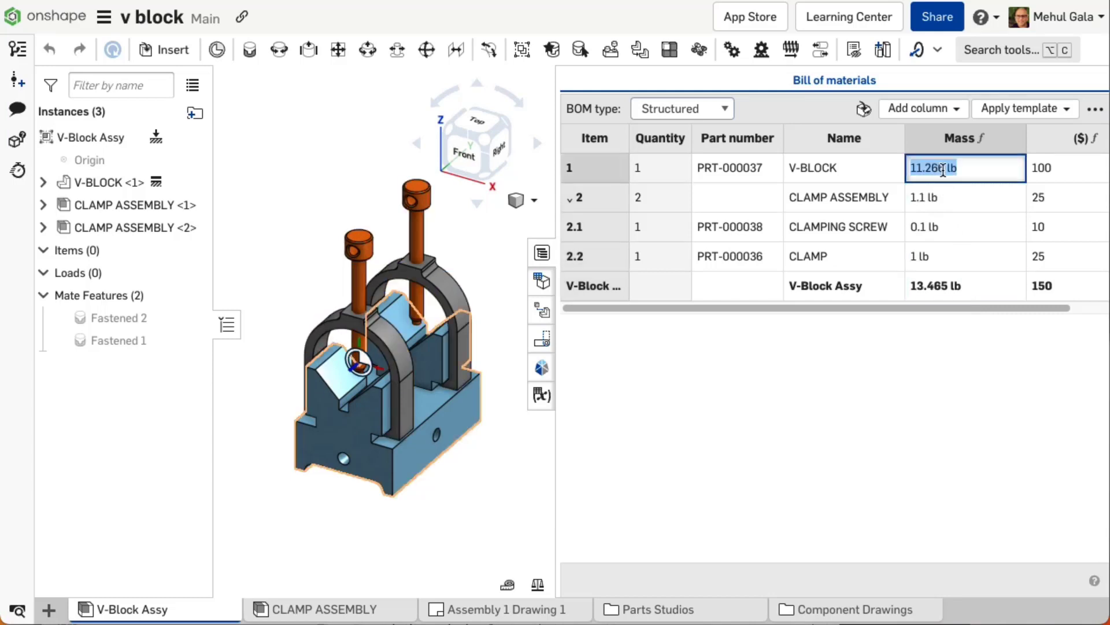
{"action": "type", "text": "15"}
{"action": "key", "text": "Return"}
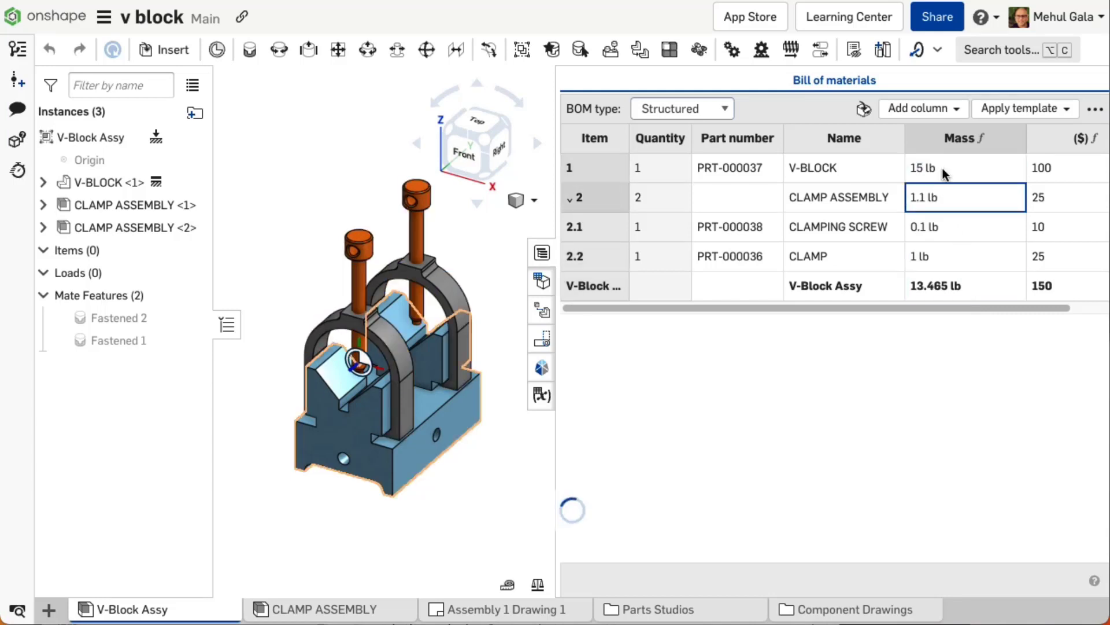
Step: Remove the V-BLOCK and CLAMP mass overrides
{"action": "right_click", "coordinate": [945, 167]}
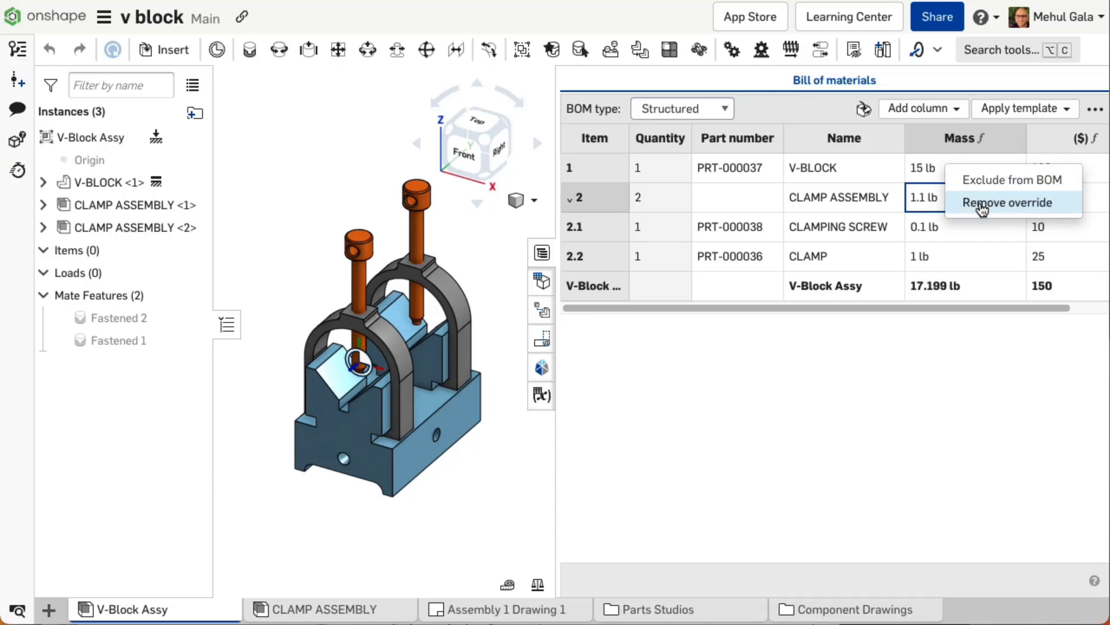
{"action": "left_click", "coordinate": [981, 206]}
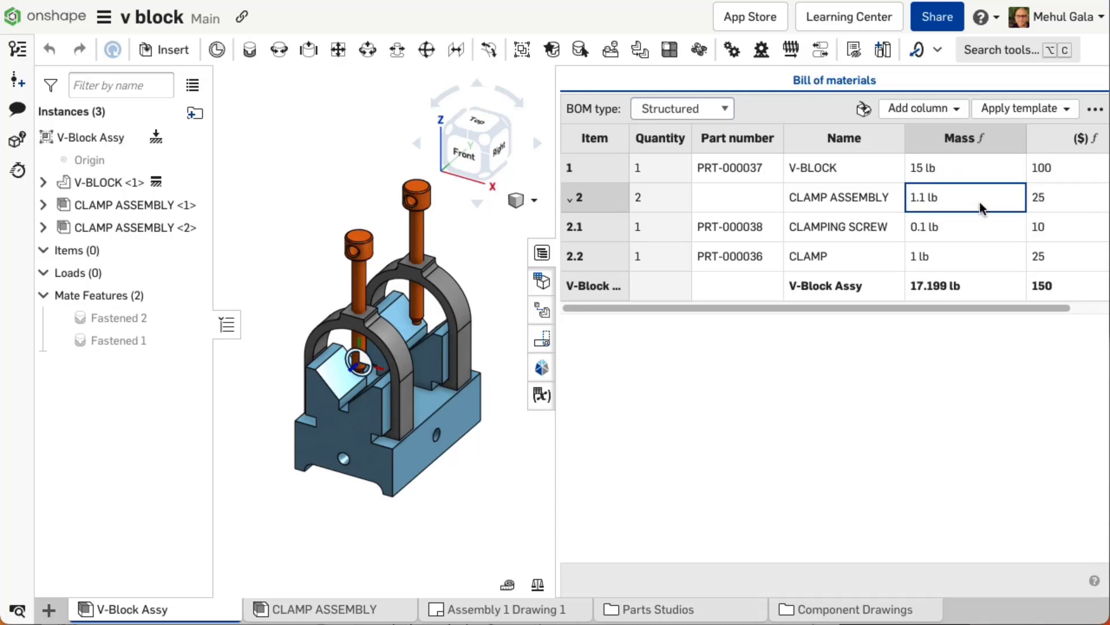
{"action": "right_click", "coordinate": [972, 256]}
{"action": "left_click", "coordinate": [1012, 294]}
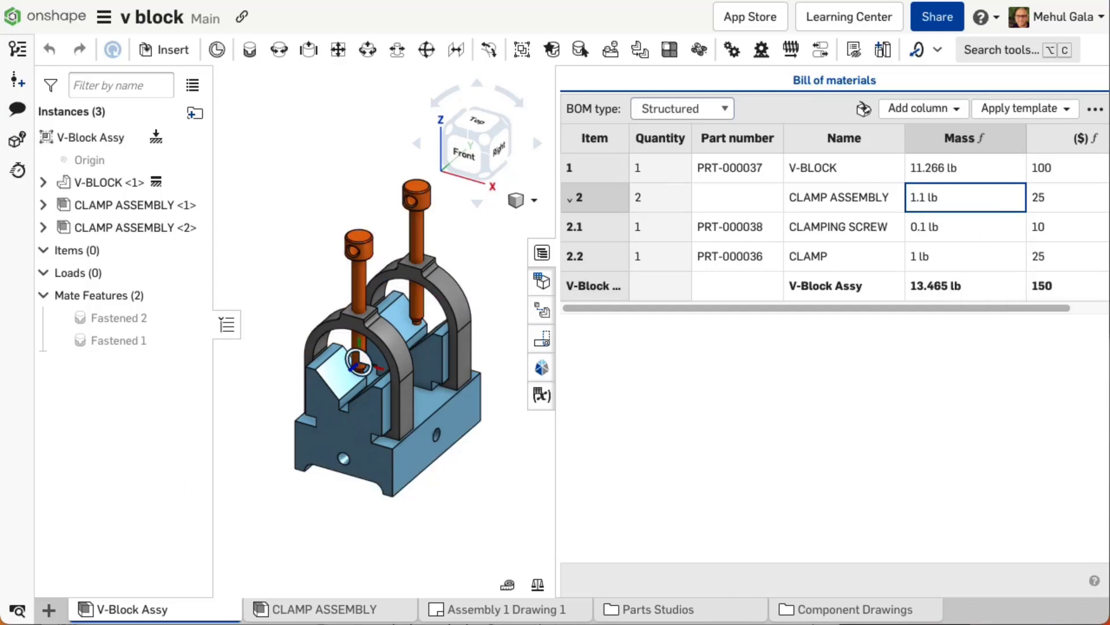
Step: Add a note with the assembly Mass (12.885 LB) to the drawing, then open the account menu
{"action": "left_click", "coordinate": [471, 610]}
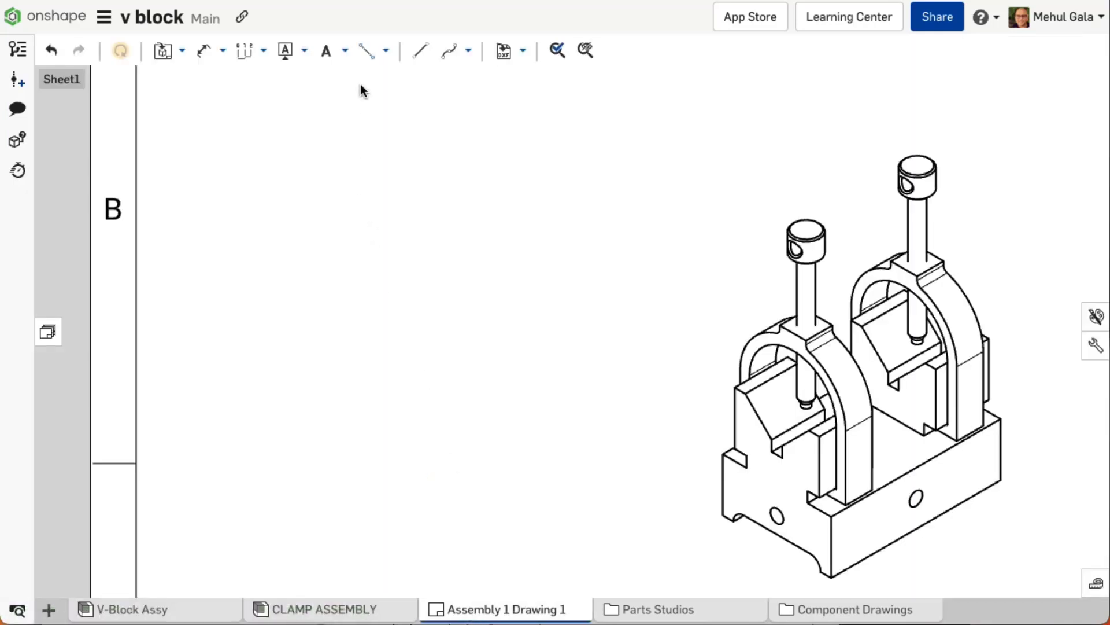
{"action": "left_click", "coordinate": [326, 49]}
{"action": "left_click", "coordinate": [283, 201]}
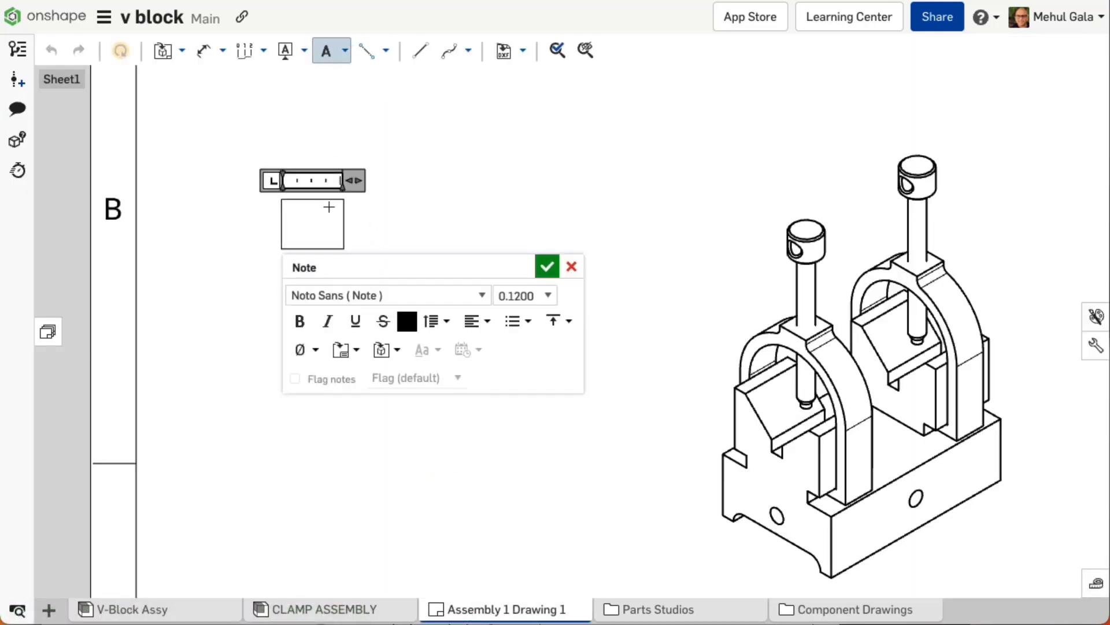
{"action": "left_click", "coordinate": [398, 350]}
{"action": "scroll", "coordinate": [407, 304], "scroll_direction": "down", "scroll_amount": 3}
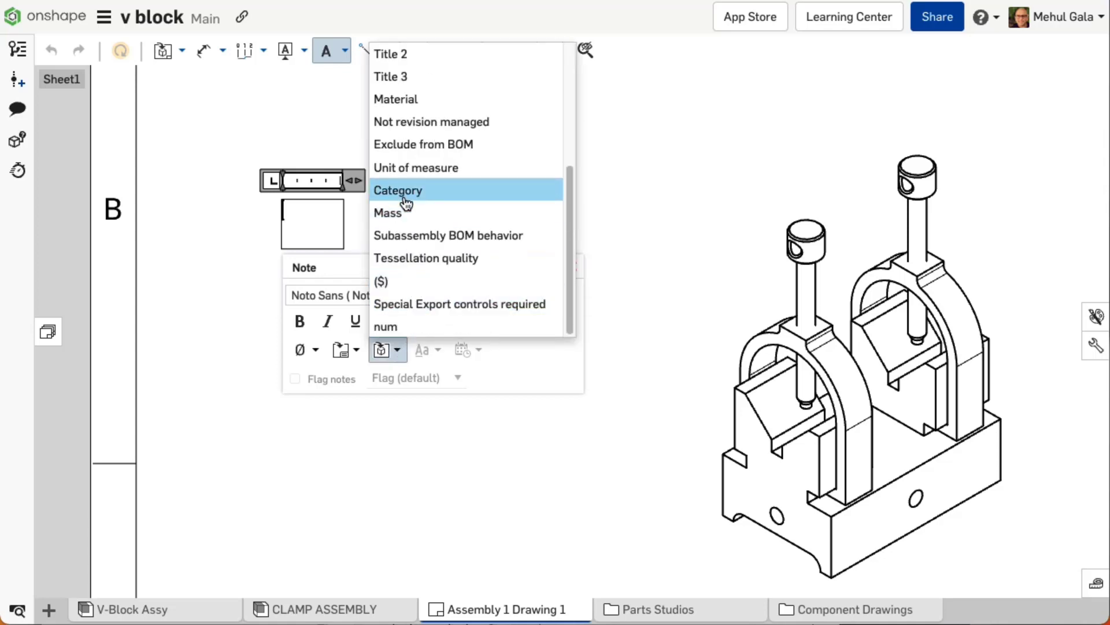
{"action": "left_click", "coordinate": [402, 222]}
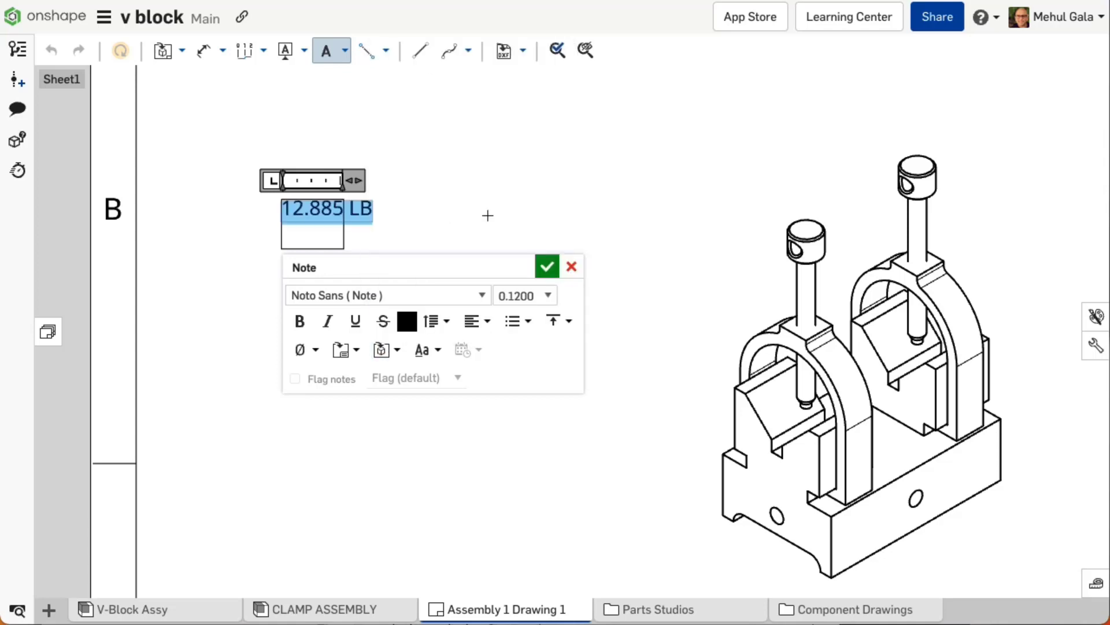
{"action": "left_click", "coordinate": [548, 266]}
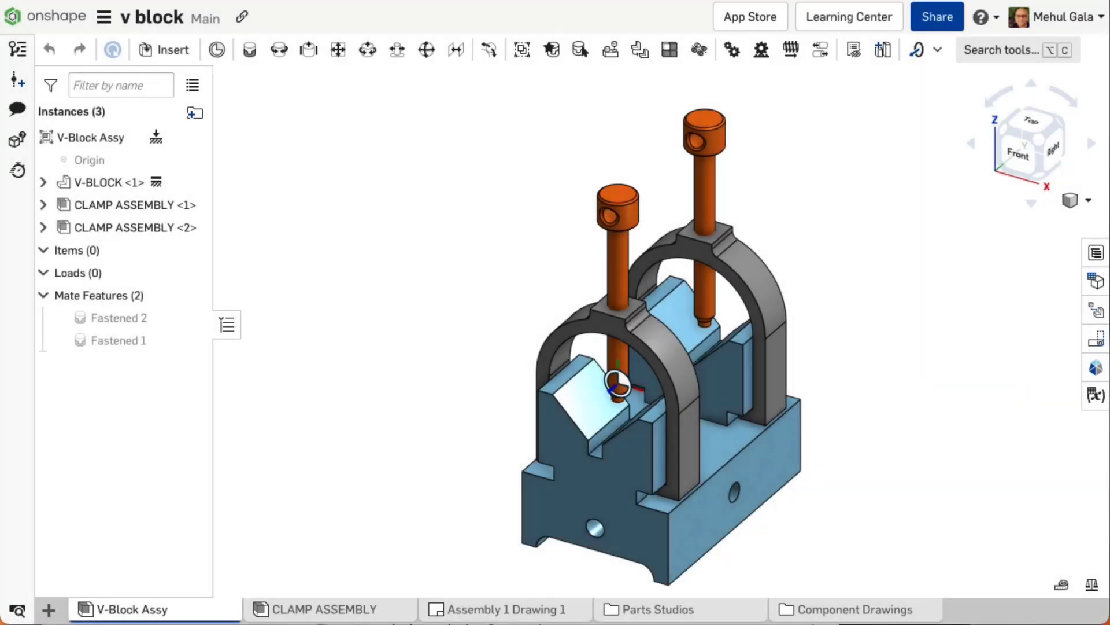
{"action": "left_click", "coordinate": [1084, 23]}
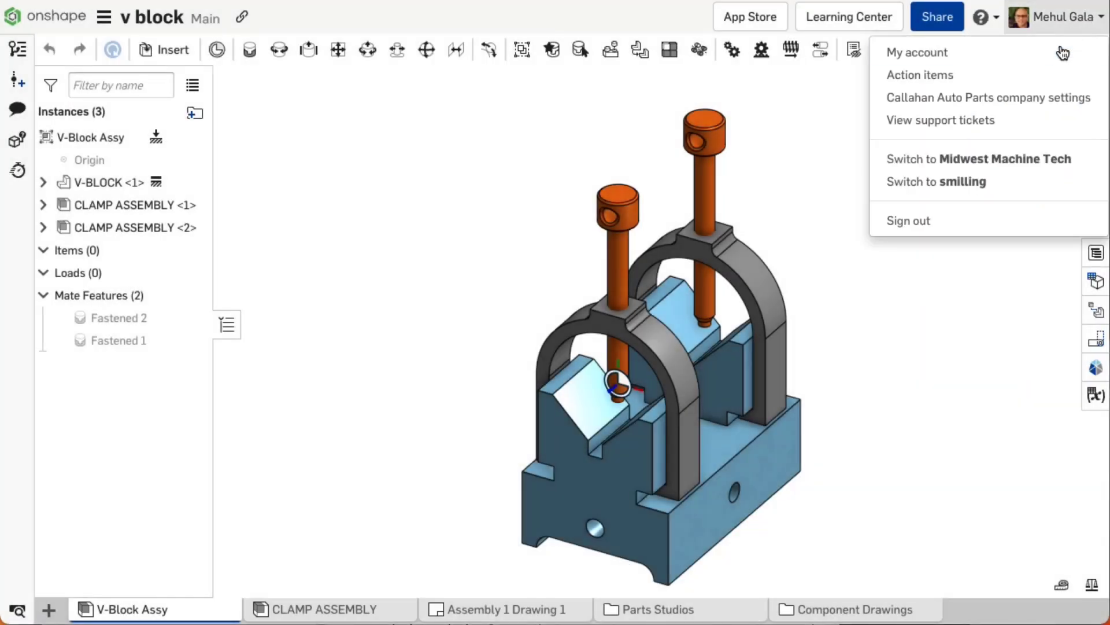
Step: In company settings, add the Assembly category to the Cost property
{"action": "left_click", "coordinate": [1036, 96]}
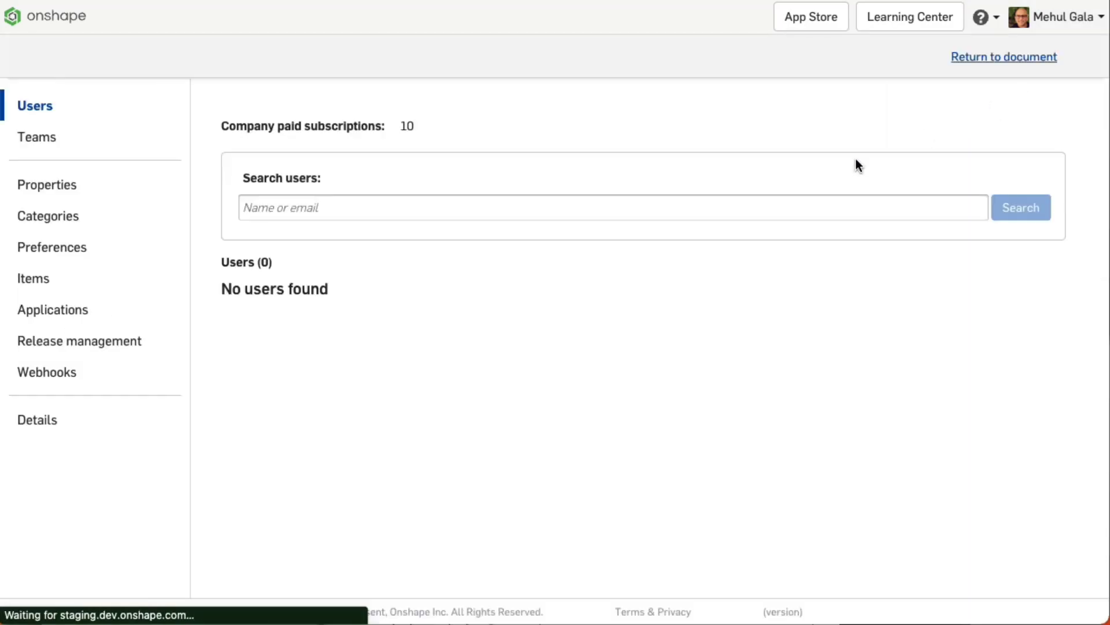
{"action": "left_click", "coordinate": [117, 186]}
{"action": "scroll", "coordinate": [381, 324], "scroll_direction": "down", "scroll_amount": 7}
{"action": "scroll", "coordinate": [286, 521], "scroll_direction": "down", "scroll_amount": 3}
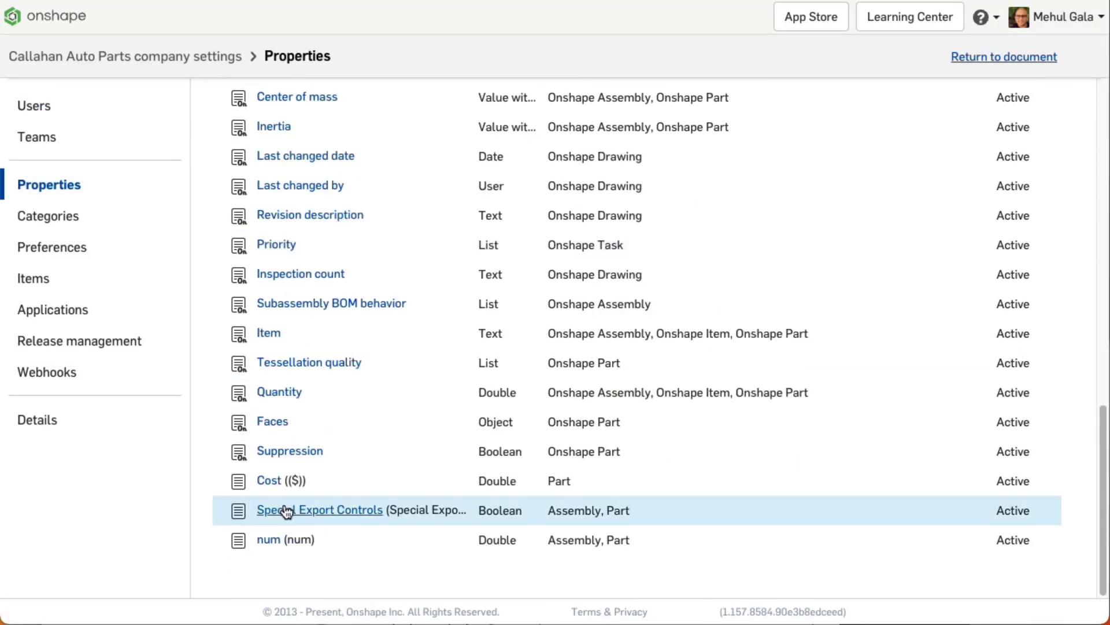
{"action": "left_click", "coordinate": [269, 481]}
{"action": "scroll", "coordinate": [495, 431], "scroll_direction": "down", "scroll_amount": 2}
{"action": "scroll", "coordinate": [494, 431], "scroll_direction": "down", "scroll_amount": 4}
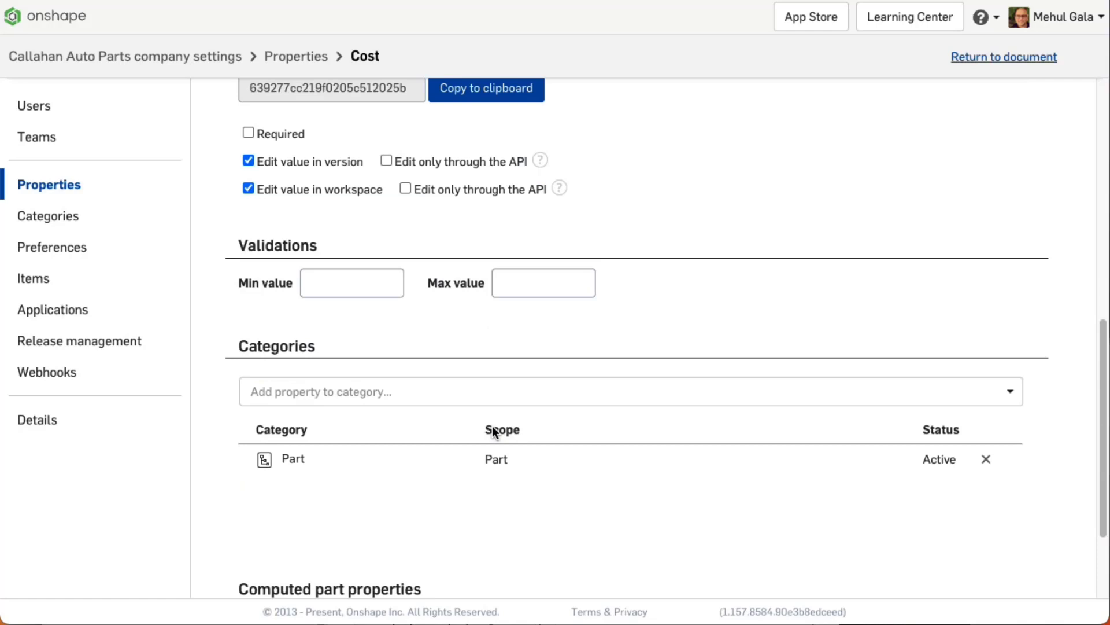
{"action": "left_click", "coordinate": [351, 395]}
{"action": "type", "text": "a"}
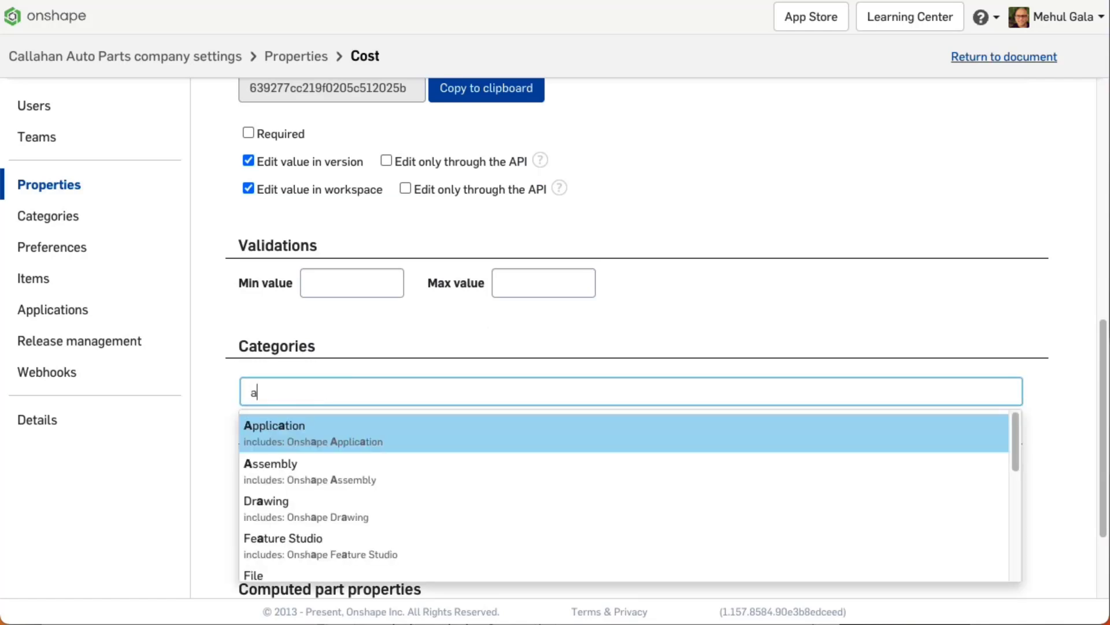
{"action": "type", "text": "sse"}
{"action": "left_click", "coordinate": [360, 427]}
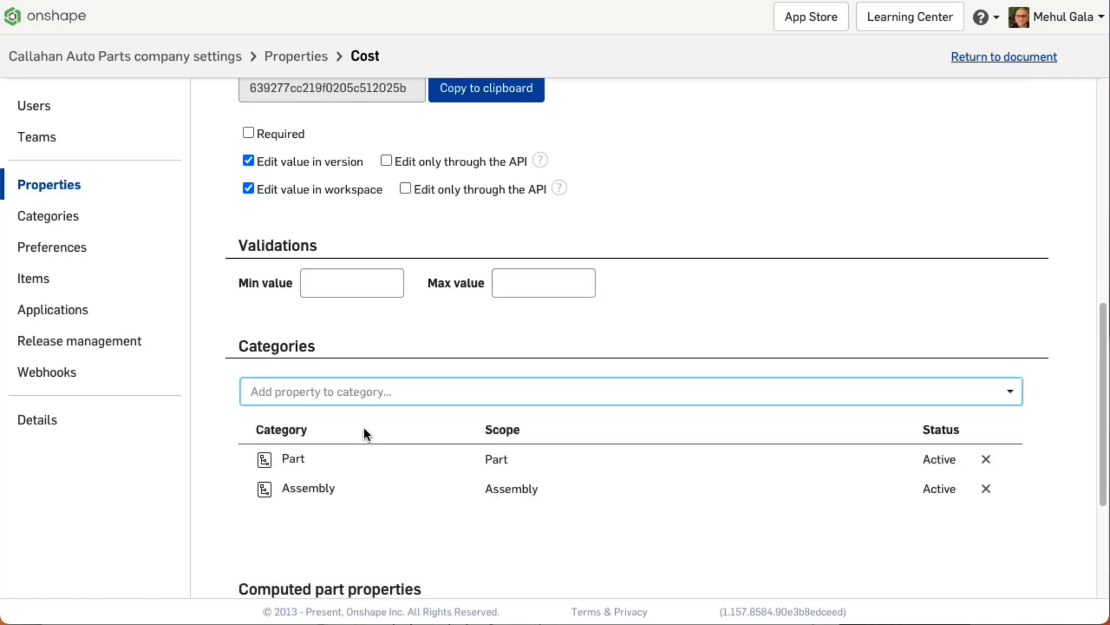
{"action": "scroll", "coordinate": [382, 443], "scroll_direction": "down", "scroll_amount": 2}
{"action": "scroll", "coordinate": [395, 447], "scroll_direction": "down", "scroll_amount": 2}
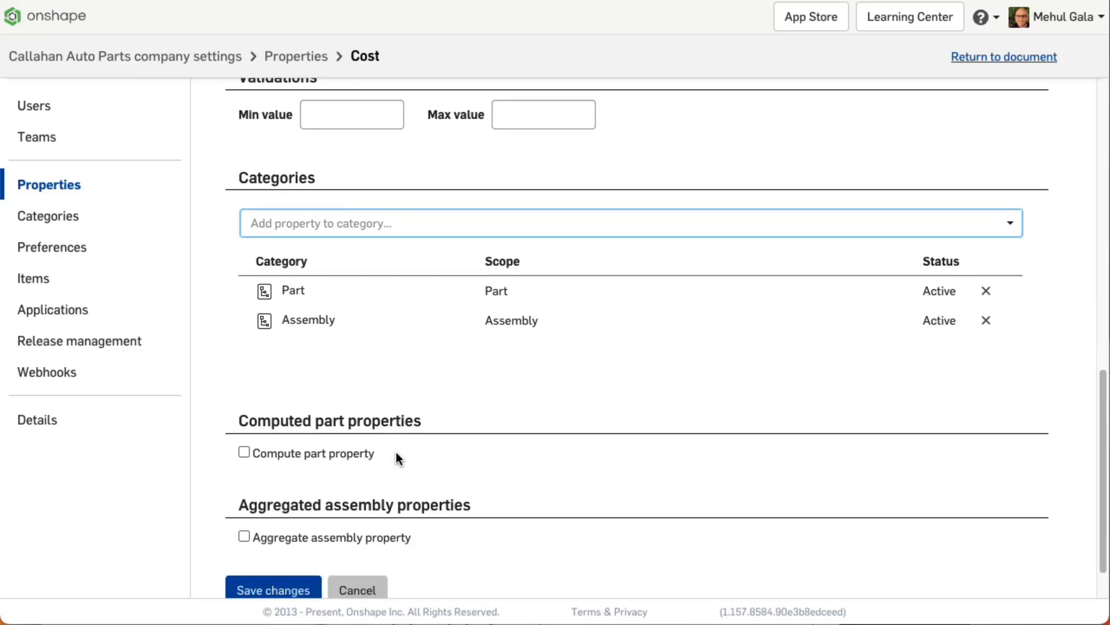
{"action": "scroll", "coordinate": [382, 468], "scroll_direction": "down", "scroll_amount": 2}
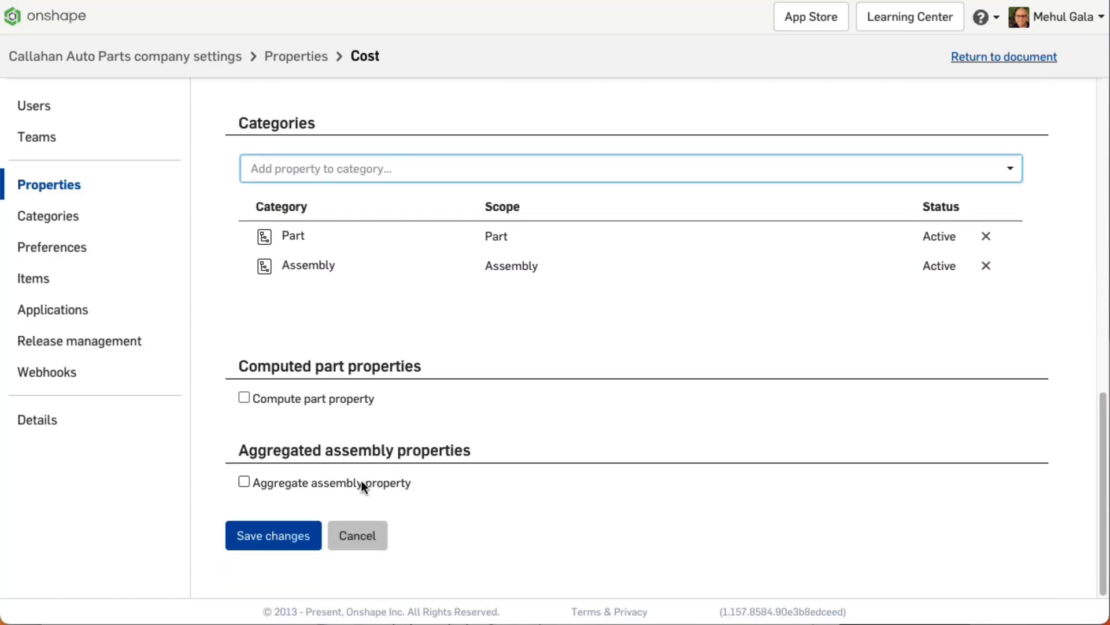
Step: Enable Cost assembly aggregation using Sum and skipping aggregation on errors
{"action": "left_click", "coordinate": [245, 481]}
{"action": "scroll", "coordinate": [450, 468], "scroll_direction": "down", "scroll_amount": 2}
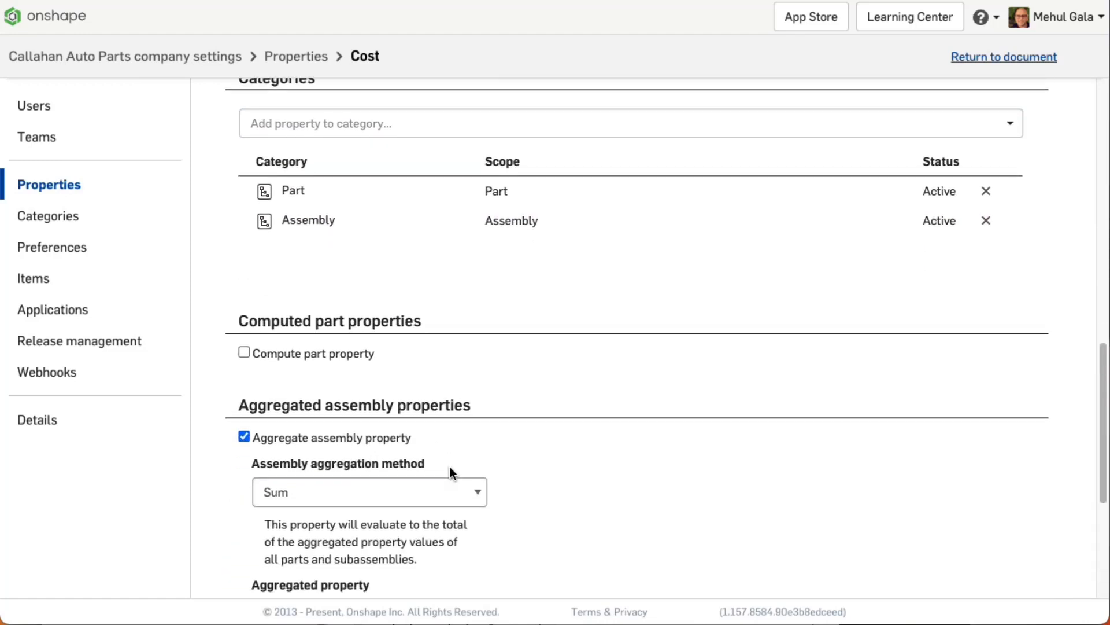
{"action": "scroll", "coordinate": [511, 472], "scroll_direction": "down", "scroll_amount": 5}
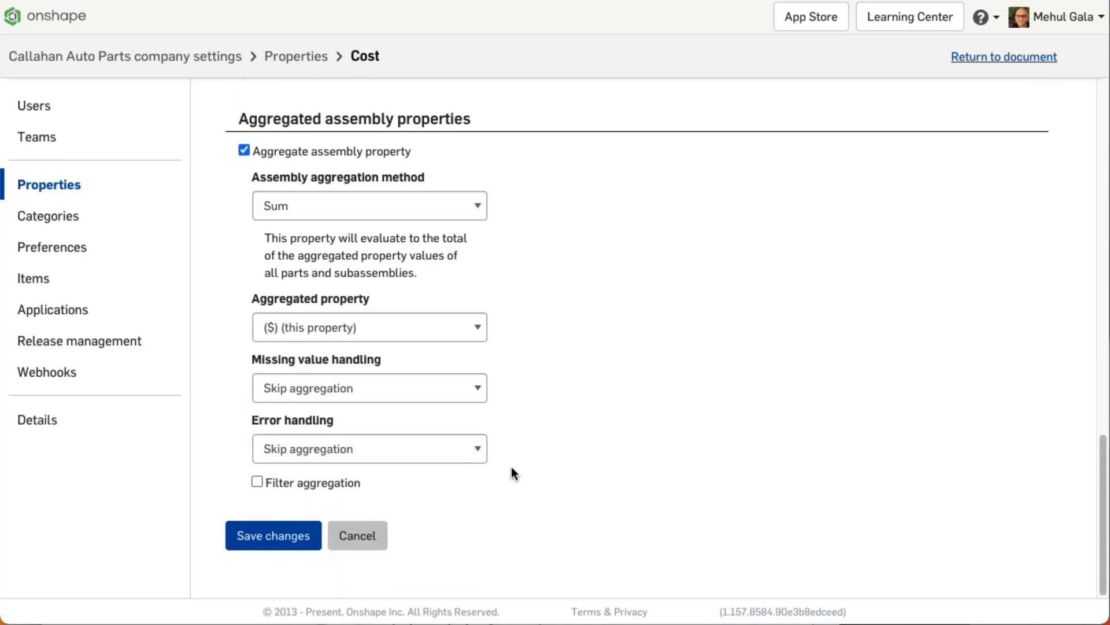
{"action": "left_click", "coordinate": [408, 205]}
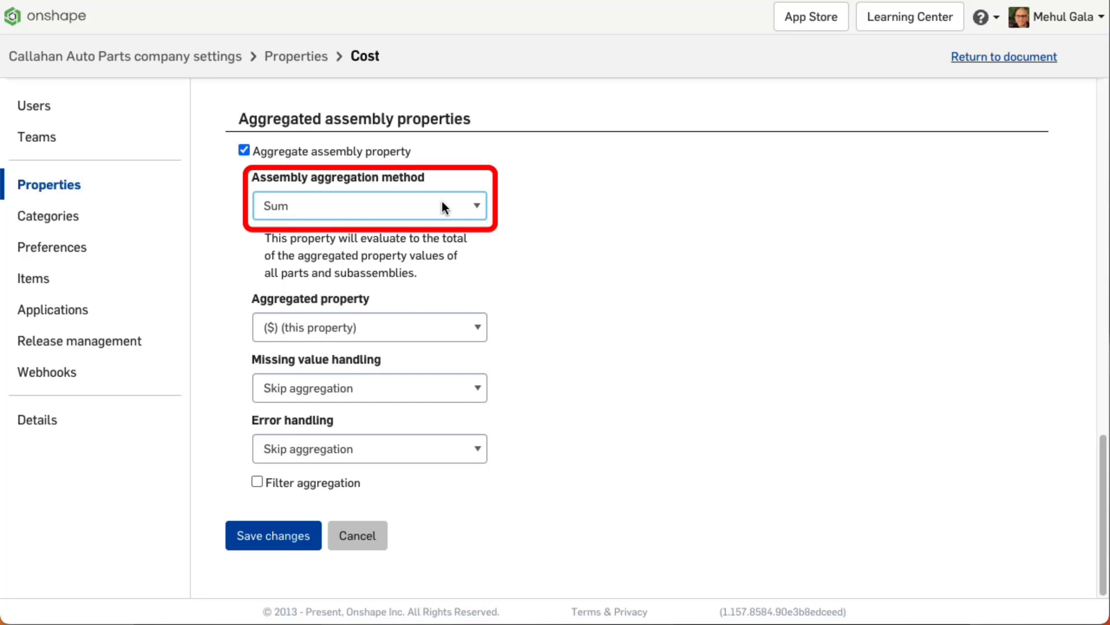
{"action": "left_click", "coordinate": [475, 207]}
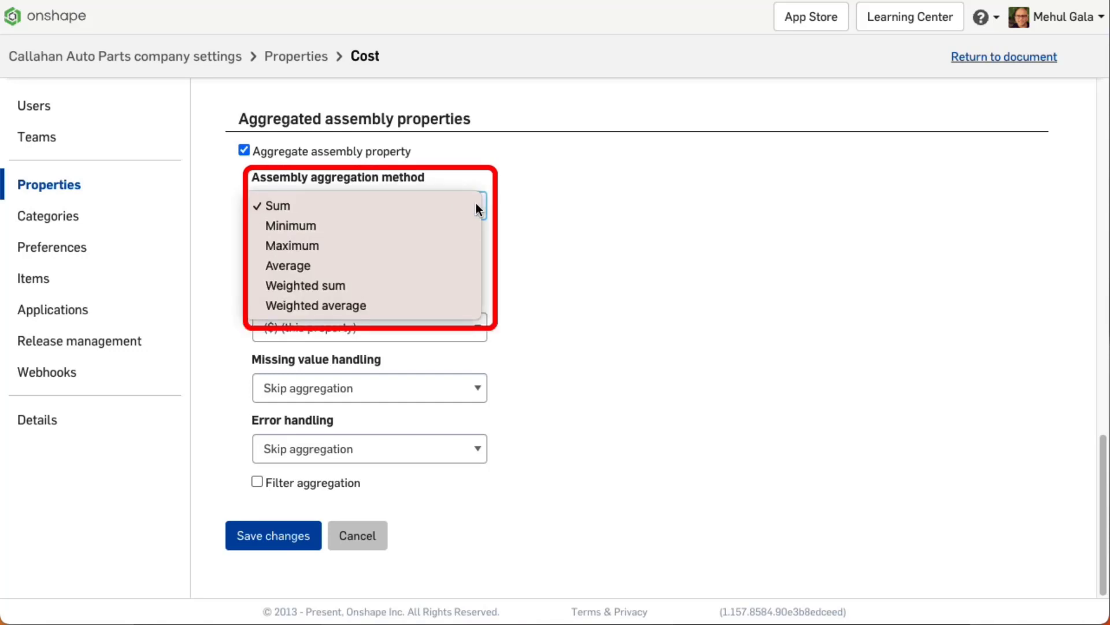
{"action": "left_click", "coordinate": [476, 205]}
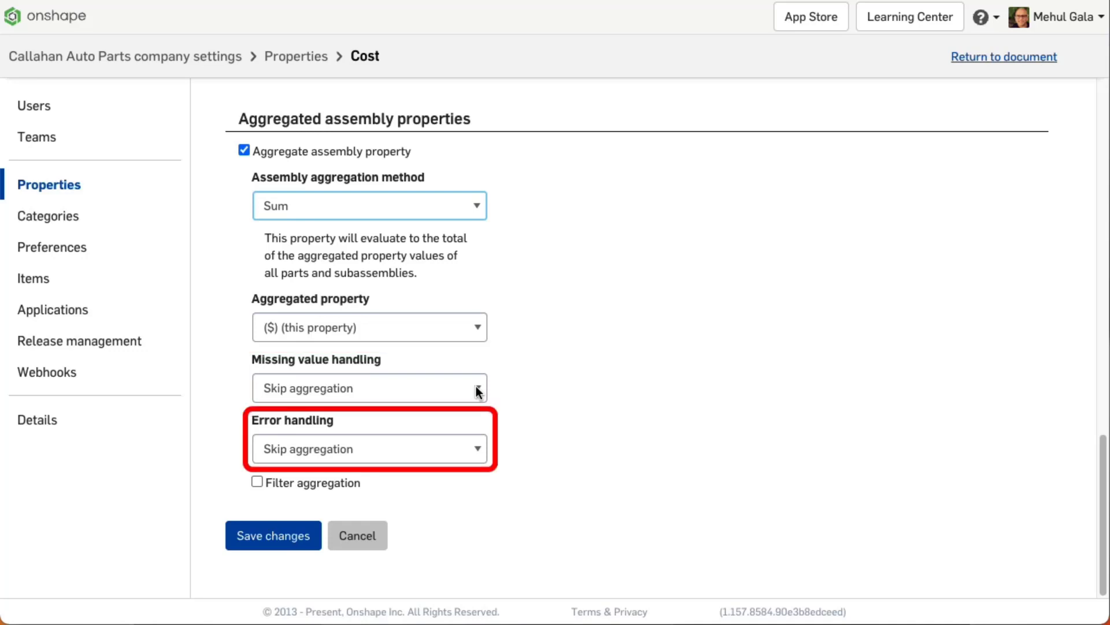
{"action": "left_click", "coordinate": [477, 450]}
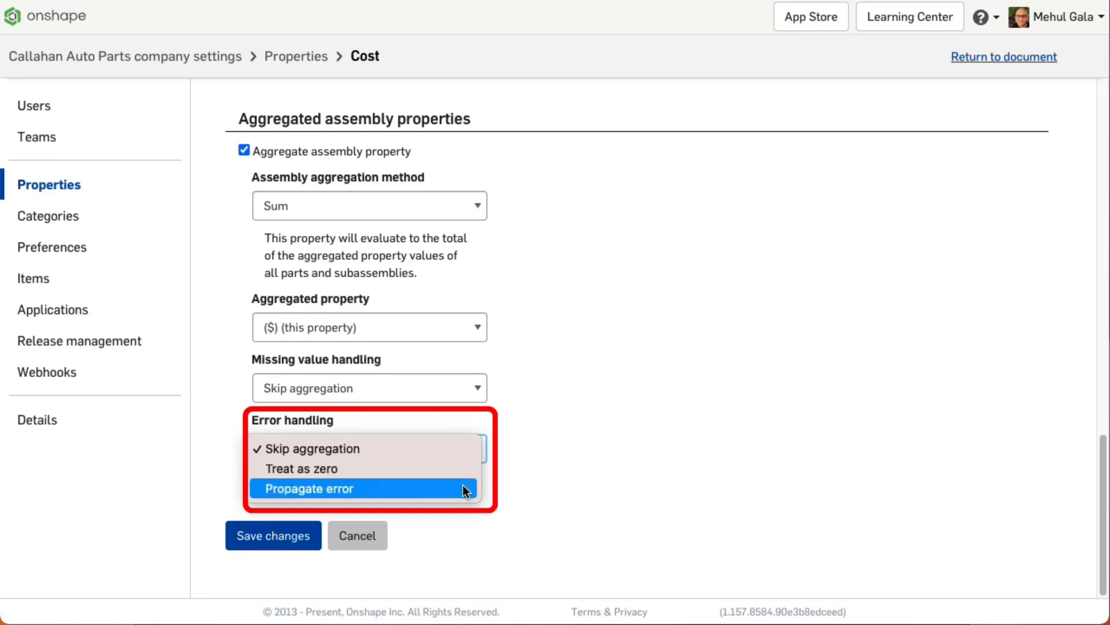
{"action": "left_click", "coordinate": [468, 516]}
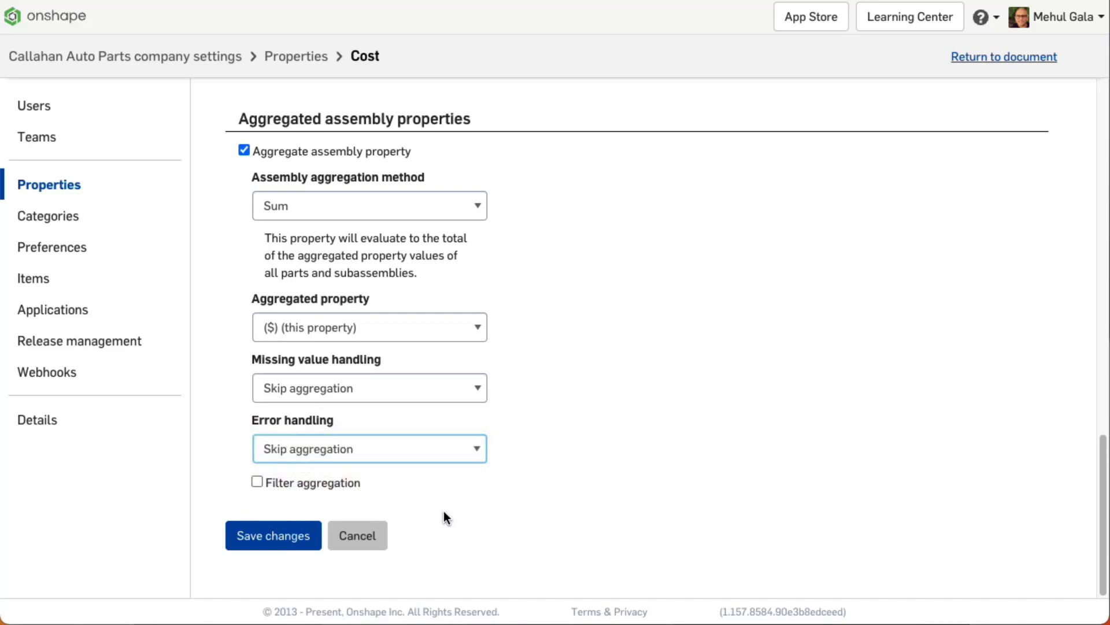
Step: Filter Cost aggregation to exclude parts requiring special export controls
{"action": "left_click", "coordinate": [279, 482]}
{"action": "scroll", "coordinate": [360, 448], "scroll_direction": "down", "scroll_amount": 1}
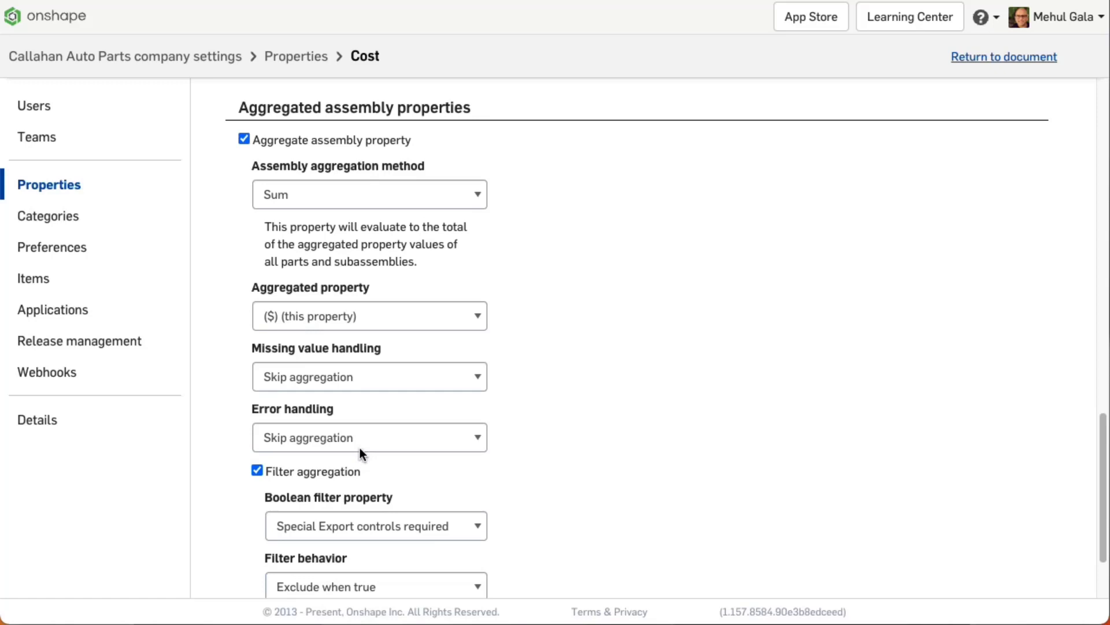
{"action": "scroll", "coordinate": [362, 460], "scroll_direction": "down", "scroll_amount": 1}
{"action": "scroll", "coordinate": [364, 465], "scroll_direction": "down", "scroll_amount": 1}
{"action": "scroll", "coordinate": [369, 470], "scroll_direction": "down", "scroll_amount": 1}
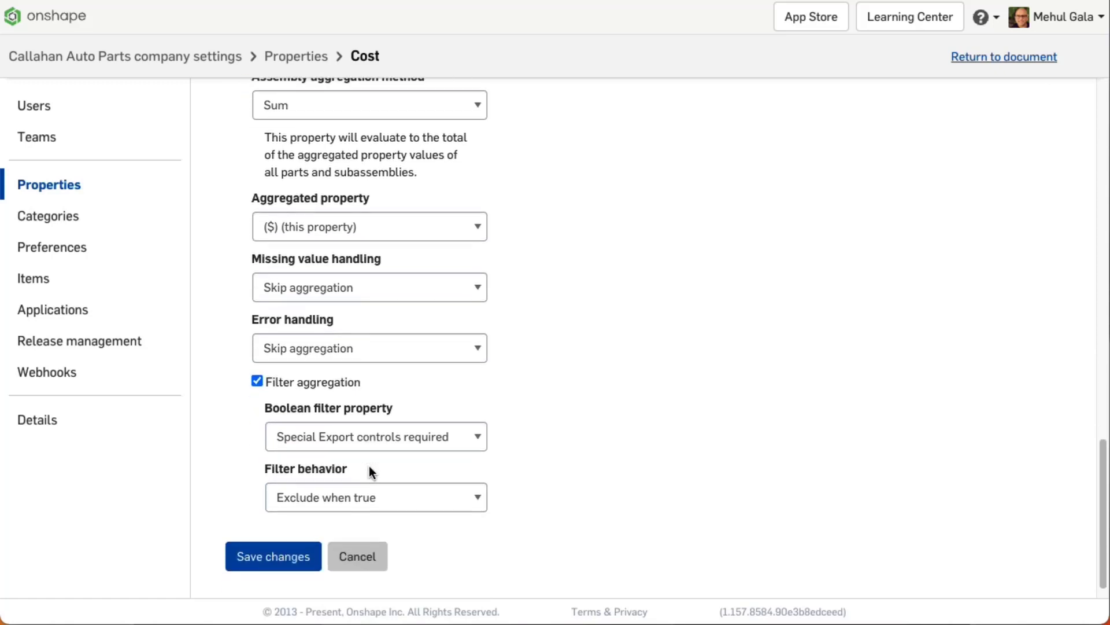
{"action": "scroll", "coordinate": [369, 471], "scroll_direction": "down", "scroll_amount": 1}
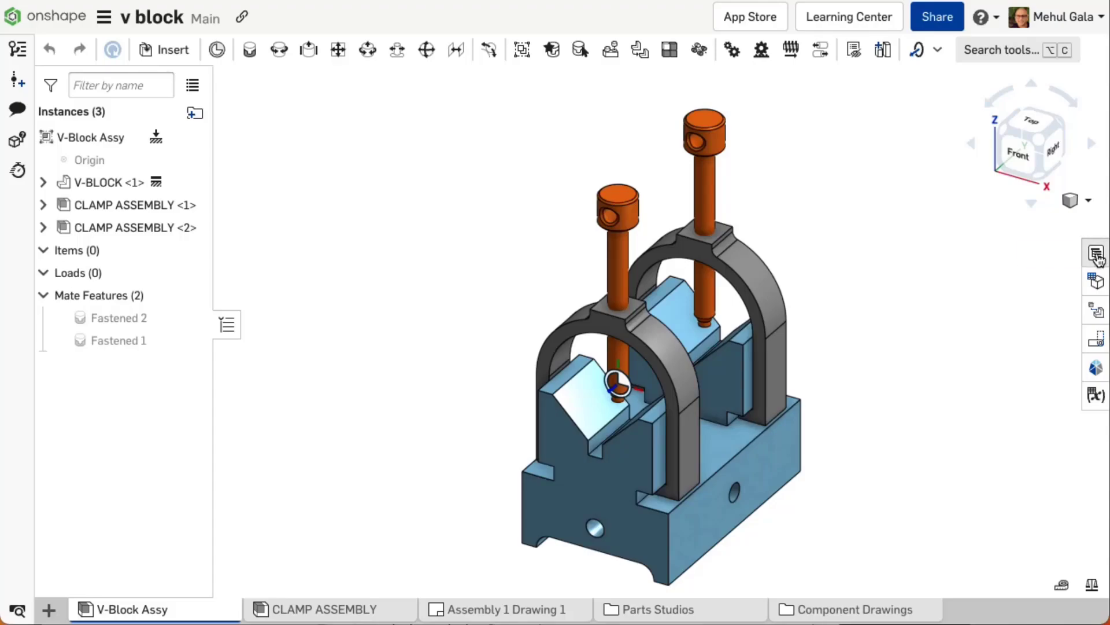
Step: In the bill of materials, flag CLAMPING SCREW as requiring special export controls
{"action": "left_click", "coordinate": [1097, 253]}
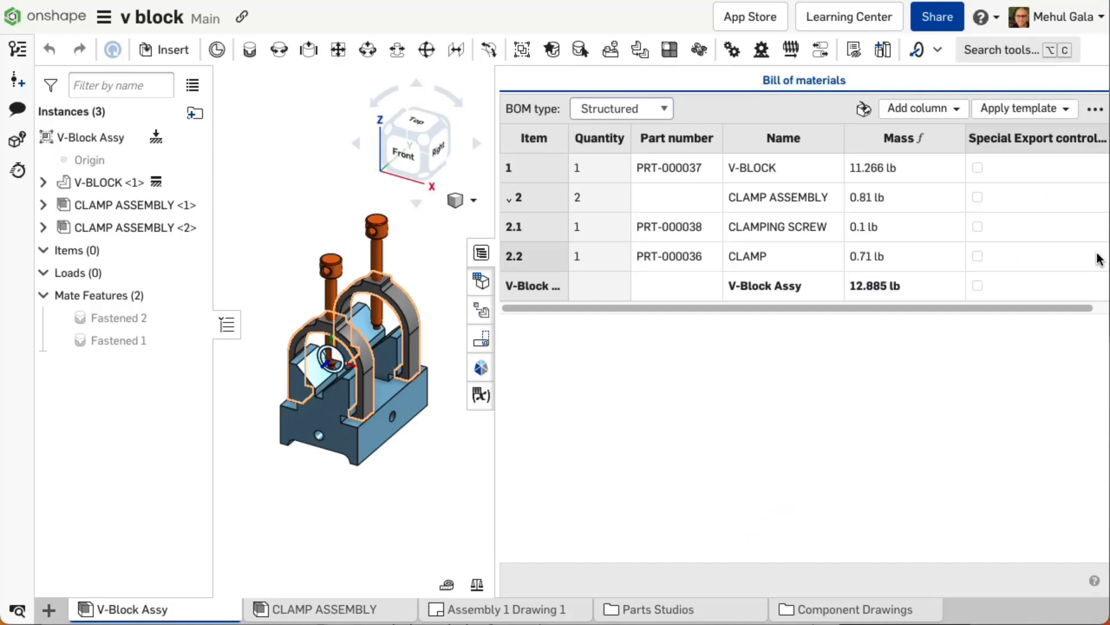
{"action": "left_click", "coordinate": [979, 228]}
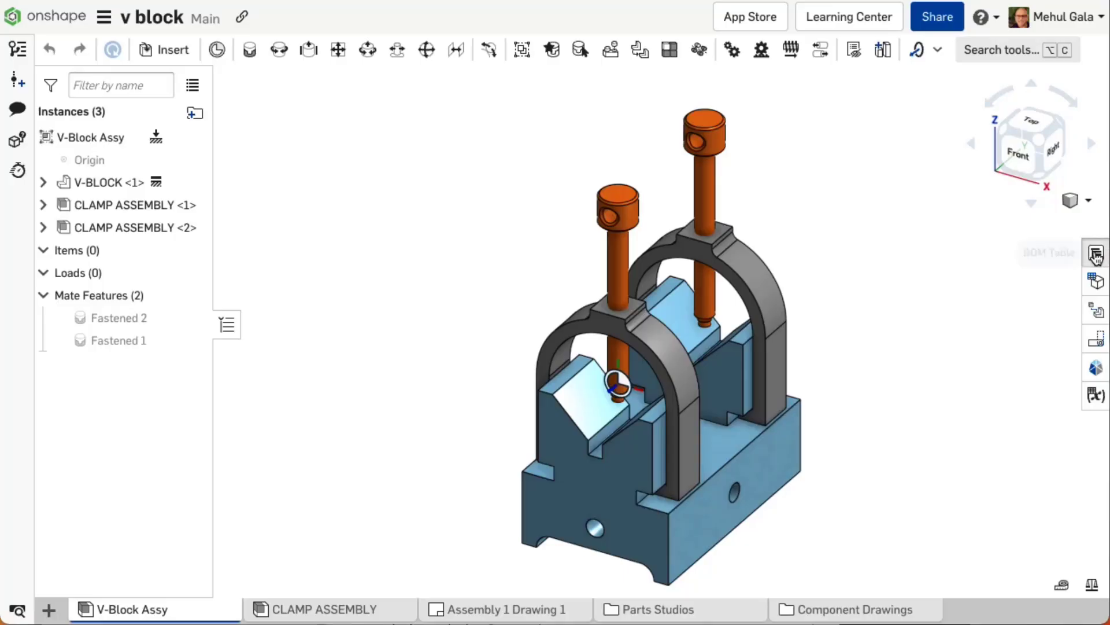
Step: Flag V-BLOCK as not revision managed in the BOM, cutting the Cost total from 170 to 70
{"action": "left_click", "coordinate": [1096, 254]}
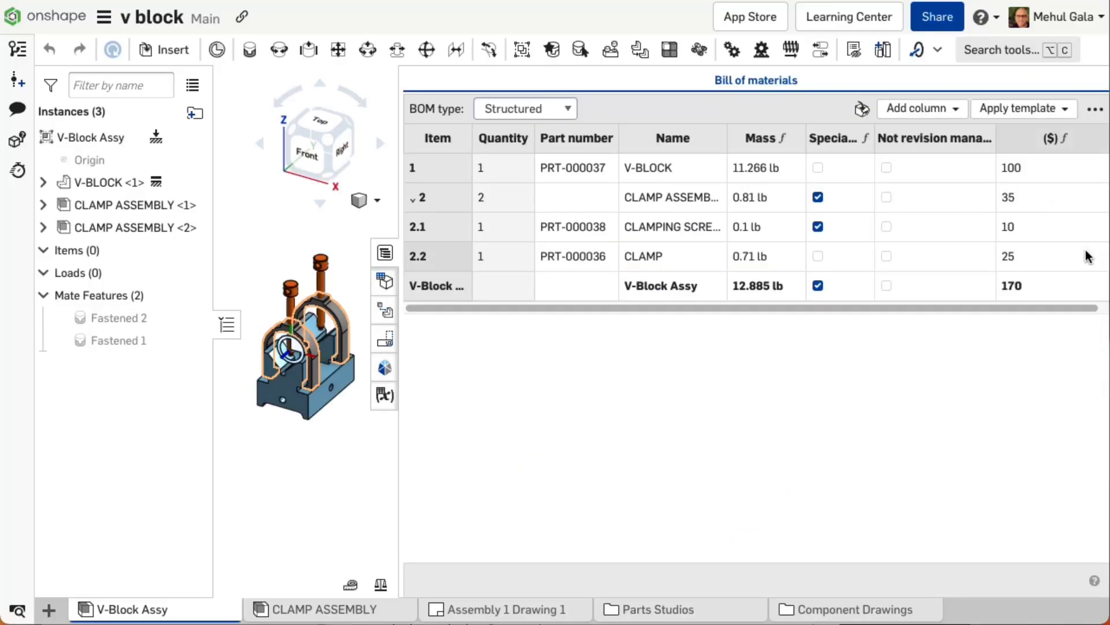
{"action": "left_click", "coordinate": [886, 169]}
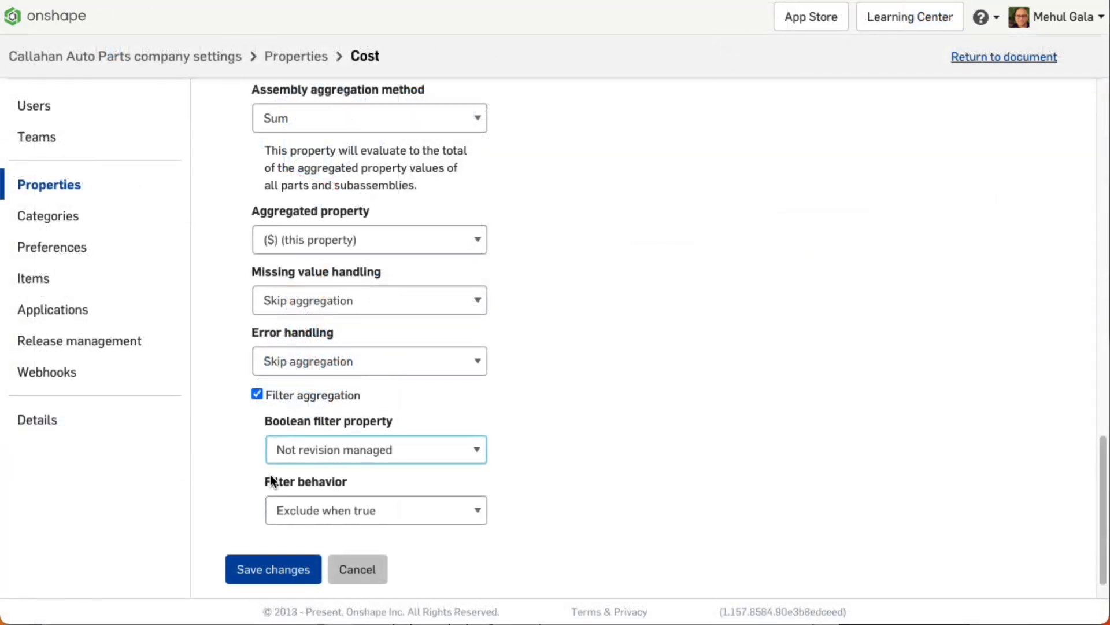
Step: Set the Cost Boolean filter property to Special Export controls required and save
{"action": "left_click", "coordinate": [351, 455]}
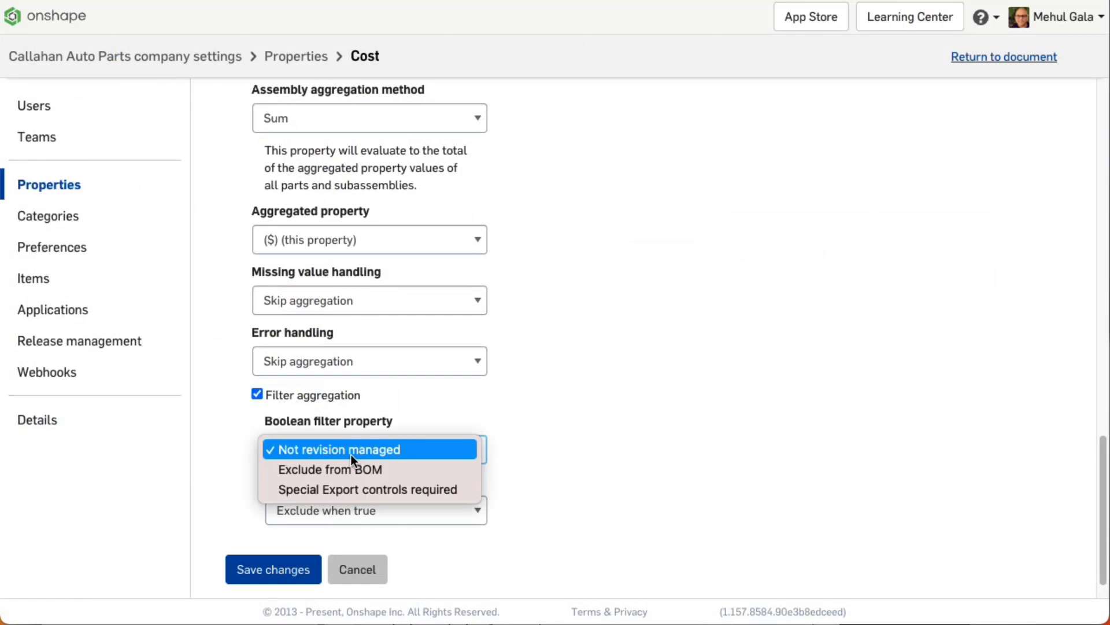
{"action": "left_click", "coordinate": [351, 486]}
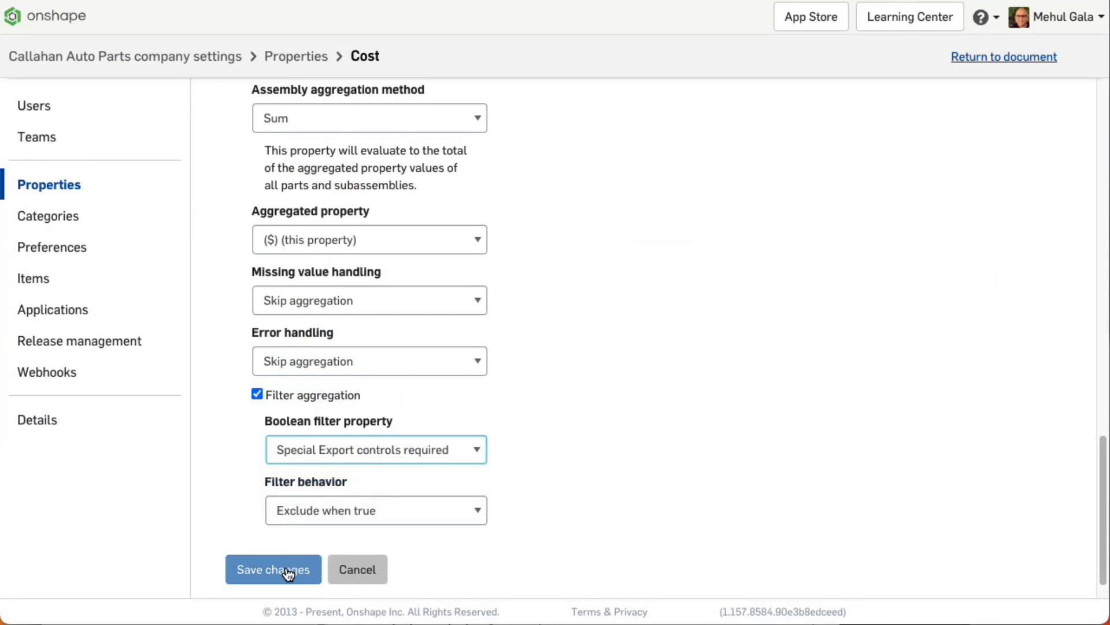
{"action": "left_click", "coordinate": [288, 571]}
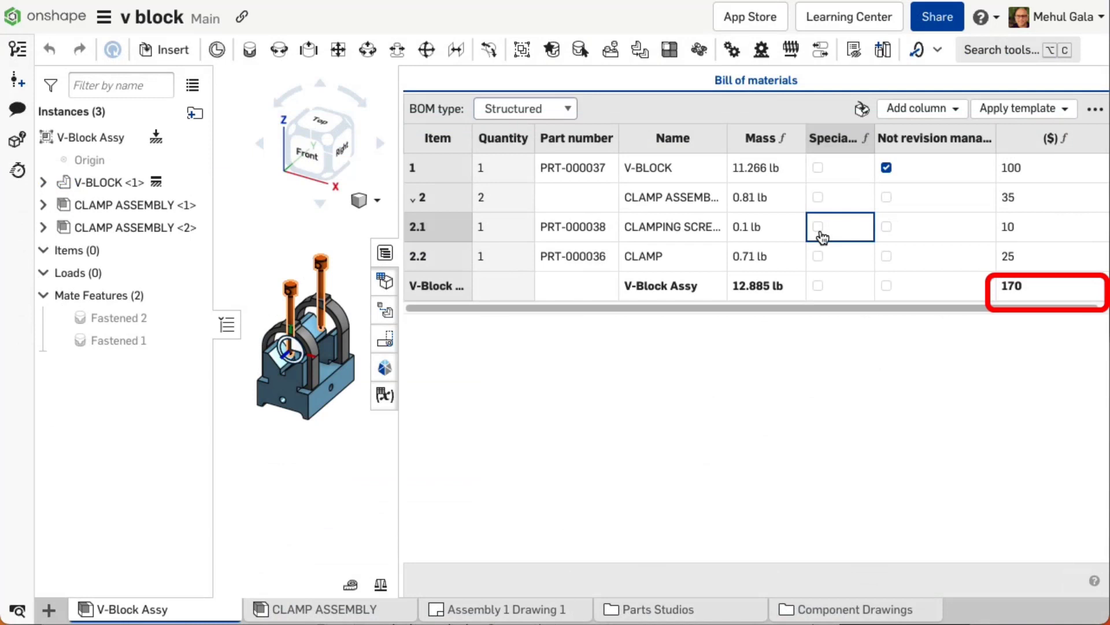
Step: Flag CLAMPING SCREW, CLAMP and V-BLOCK as needing special export controls, dropping cost to 0
{"action": "left_click", "coordinate": [817, 228]}
{"action": "left_click", "coordinate": [818, 256]}
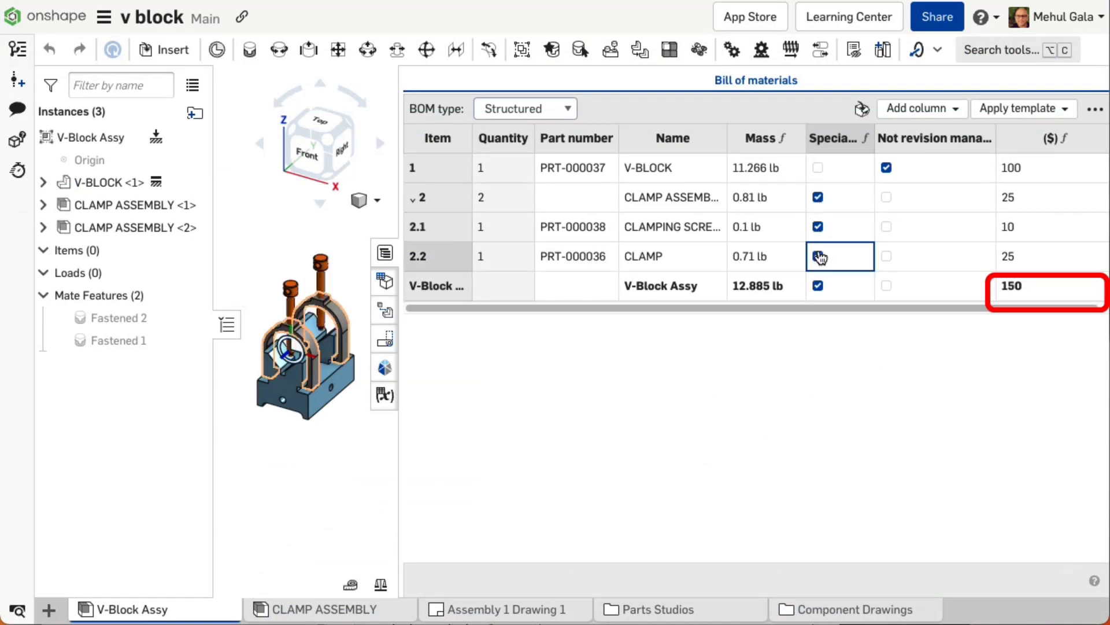
{"action": "left_click", "coordinate": [819, 170]}
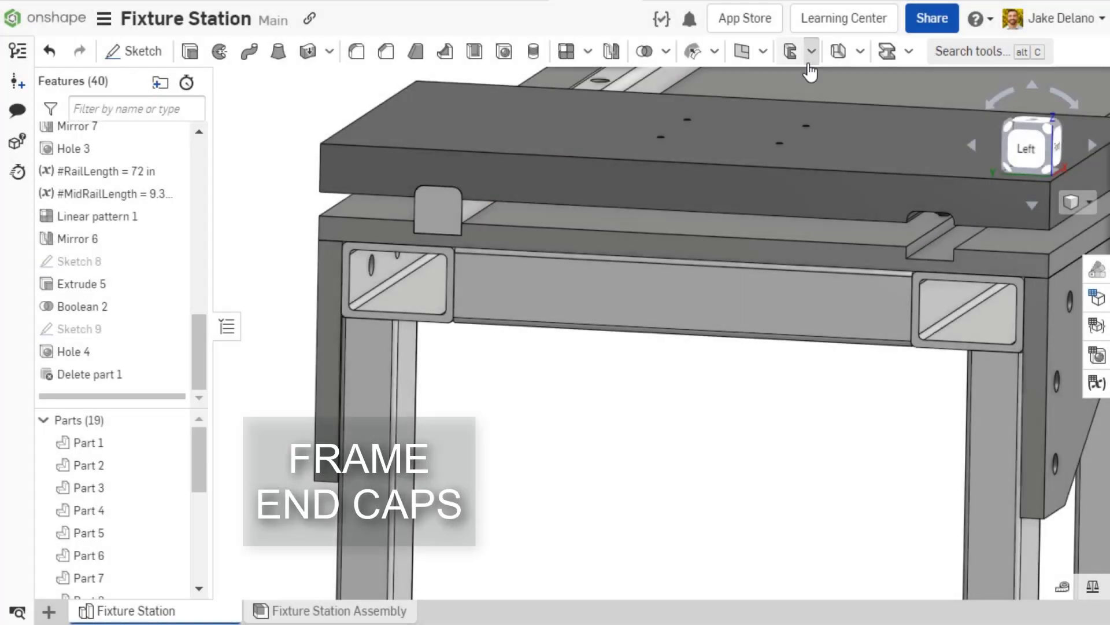
Step: Add an End cap feature on the left and right frame tube end faces
{"action": "left_click", "coordinate": [811, 51]}
{"action": "left_click", "coordinate": [808, 136]}
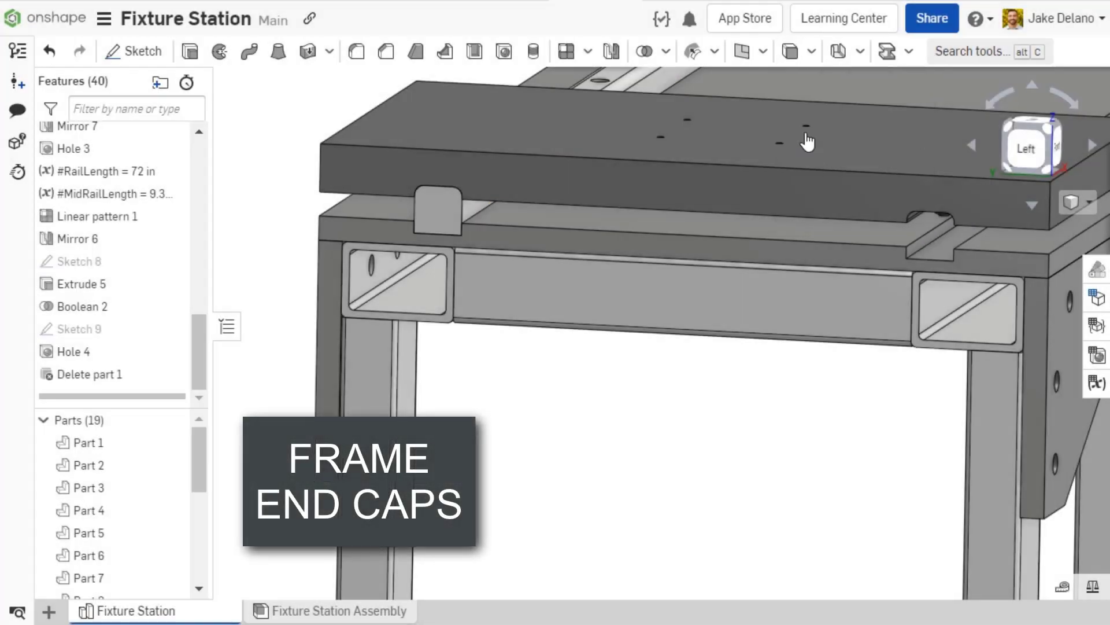
{"action": "left_click", "coordinate": [448, 263]}
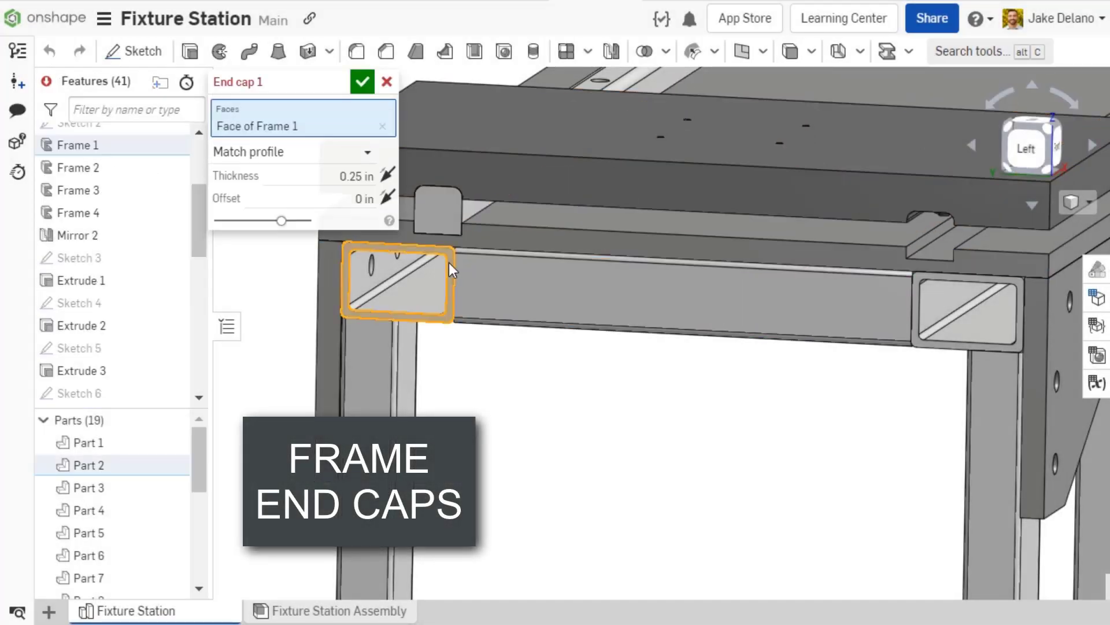
{"action": "left_click", "coordinate": [919, 277]}
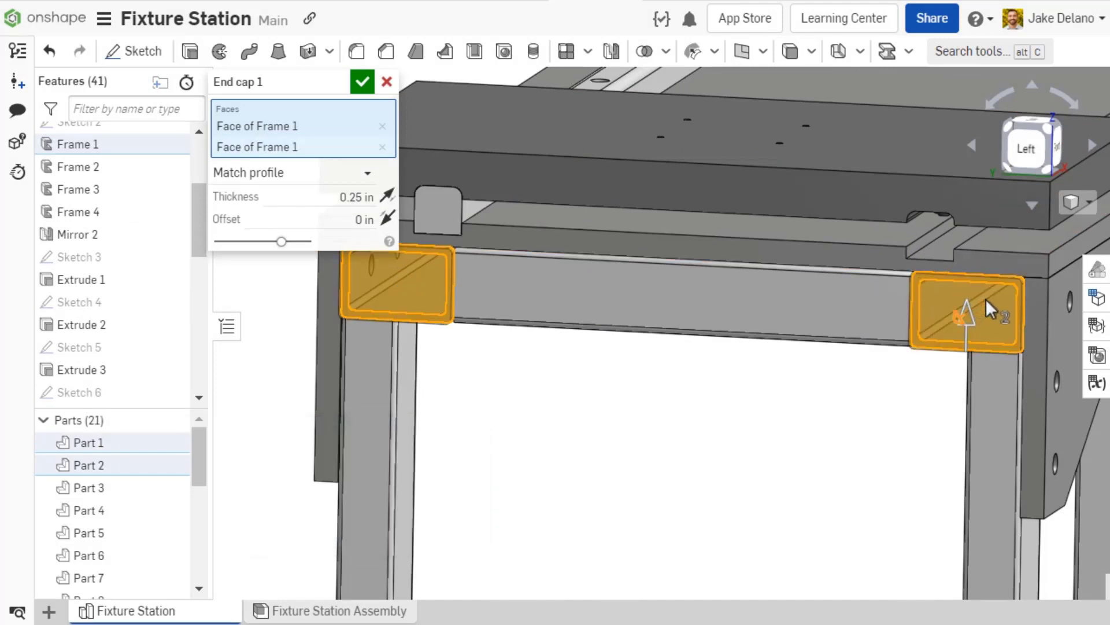
Step: Set the end cap offset to 0 and try a Rectangle profile with Chamfer, then None
{"action": "left_click", "coordinate": [362, 220]}
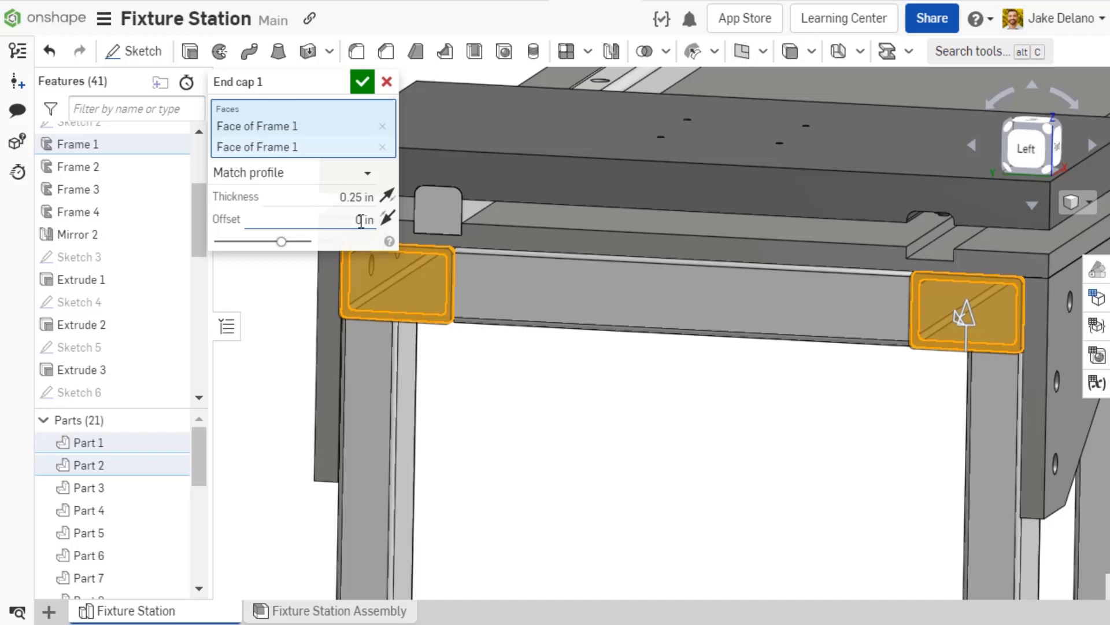
{"action": "type", "text": "0.125"}
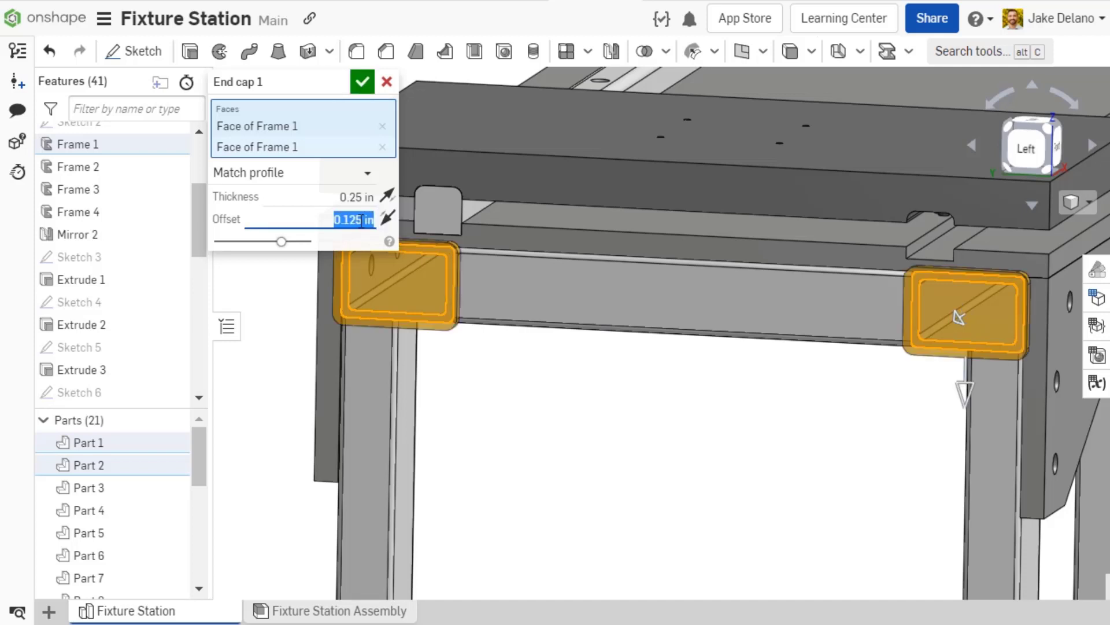
{"action": "type", "text": "0"}
{"action": "key", "text": "Return"}
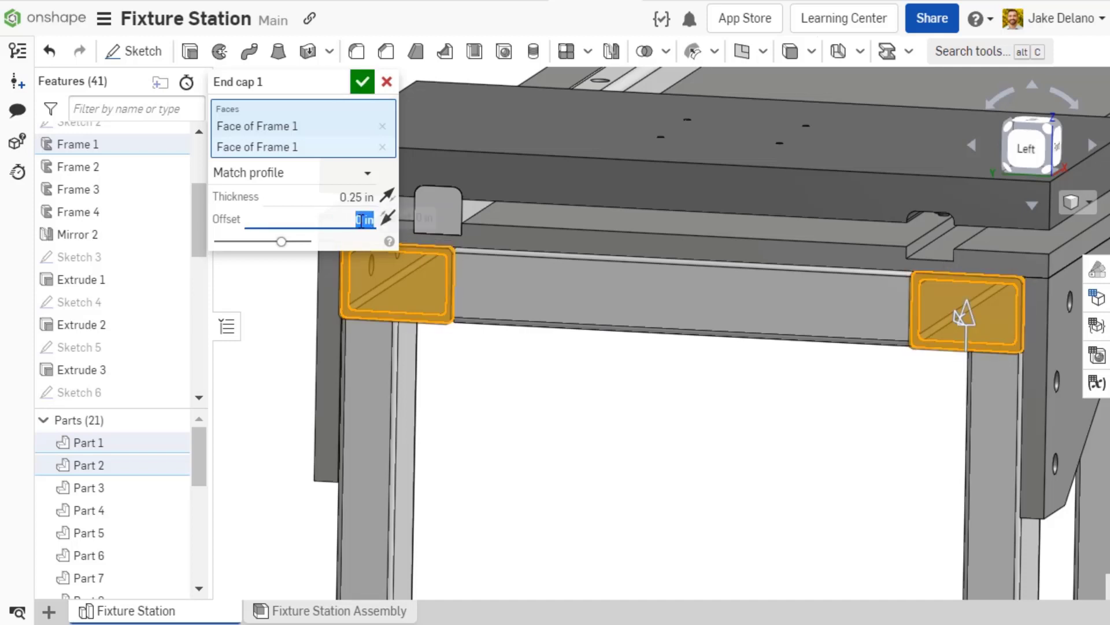
{"action": "left_click", "coordinate": [338, 180]}
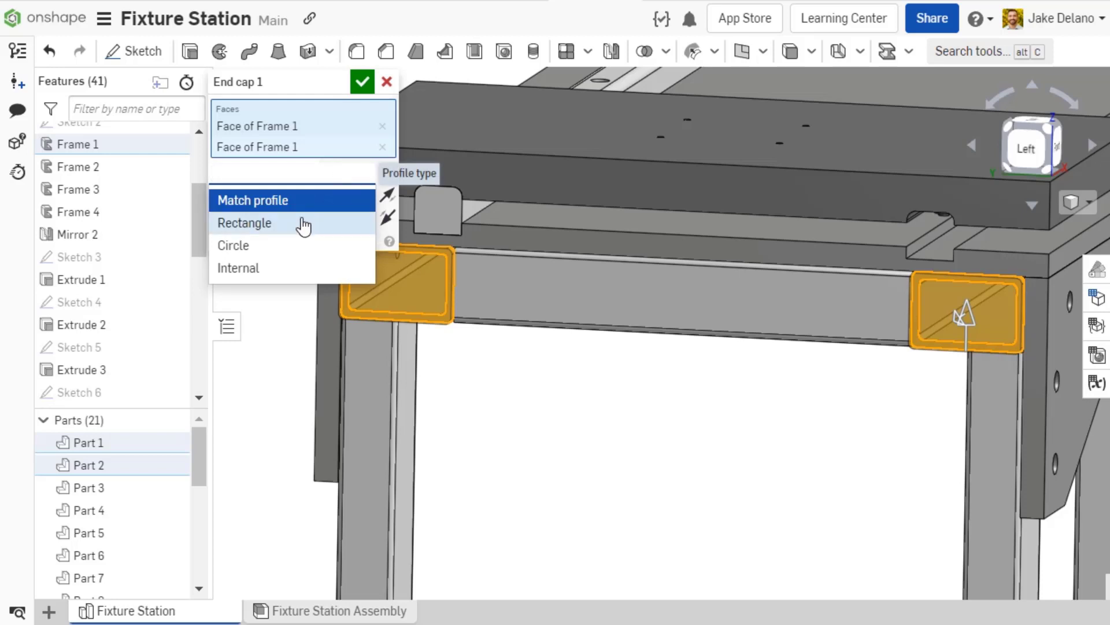
{"action": "left_click", "coordinate": [302, 220]}
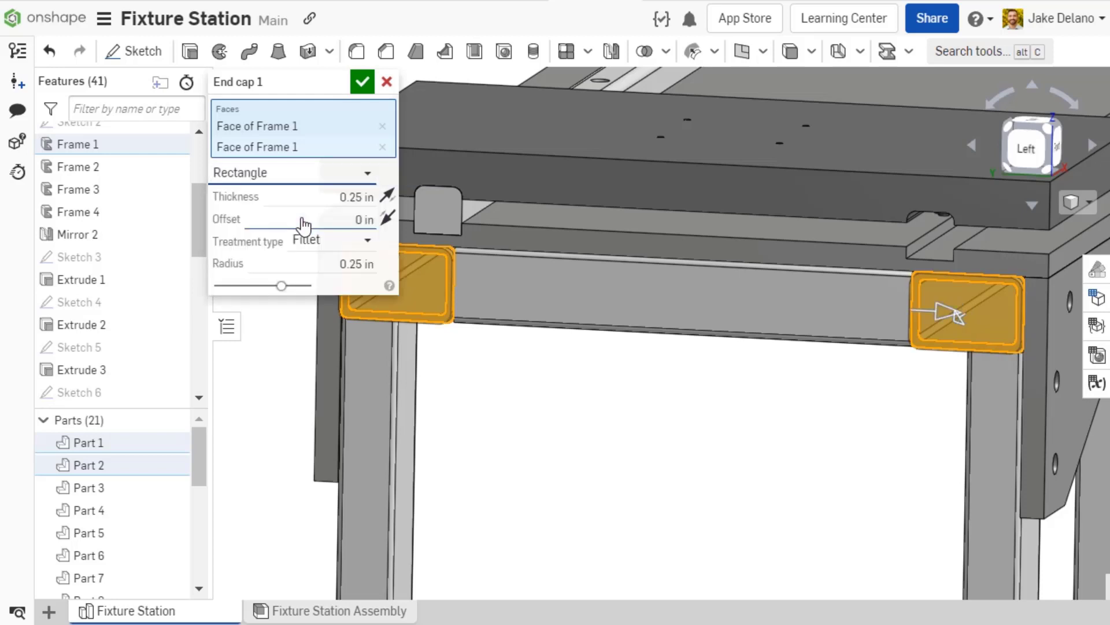
{"action": "left_click", "coordinate": [339, 240]}
{"action": "left_click", "coordinate": [344, 290]}
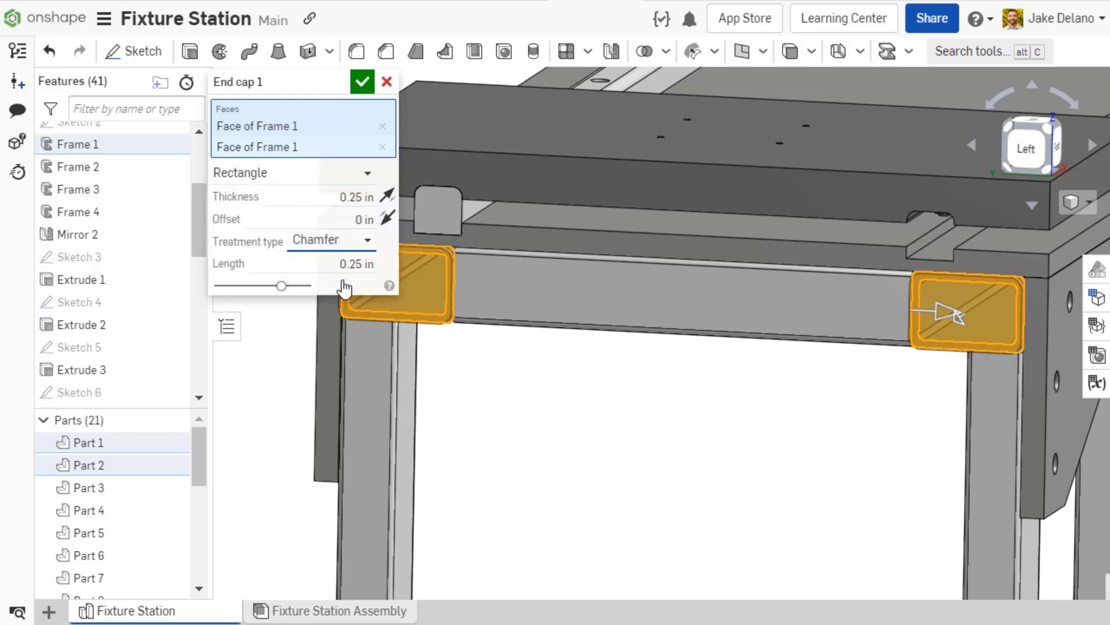
{"action": "left_click", "coordinate": [345, 247]}
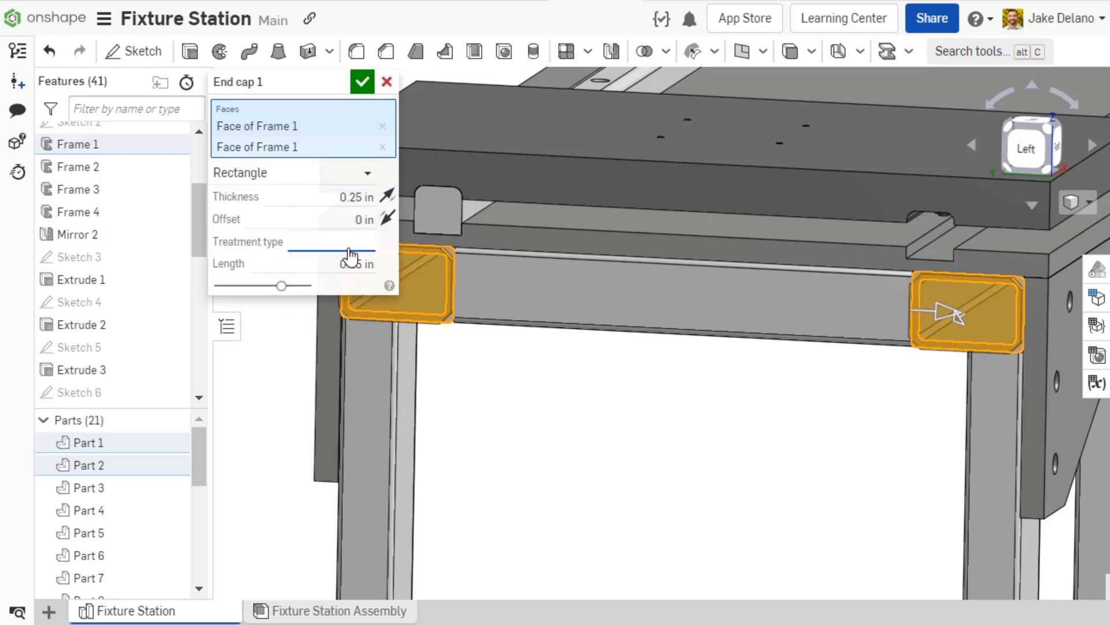
Step: Switch the end caps to an Internal profile, trying inset 0.5 then resetting it to 0
{"action": "left_click", "coordinate": [343, 179]}
{"action": "left_click", "coordinate": [310, 266]}
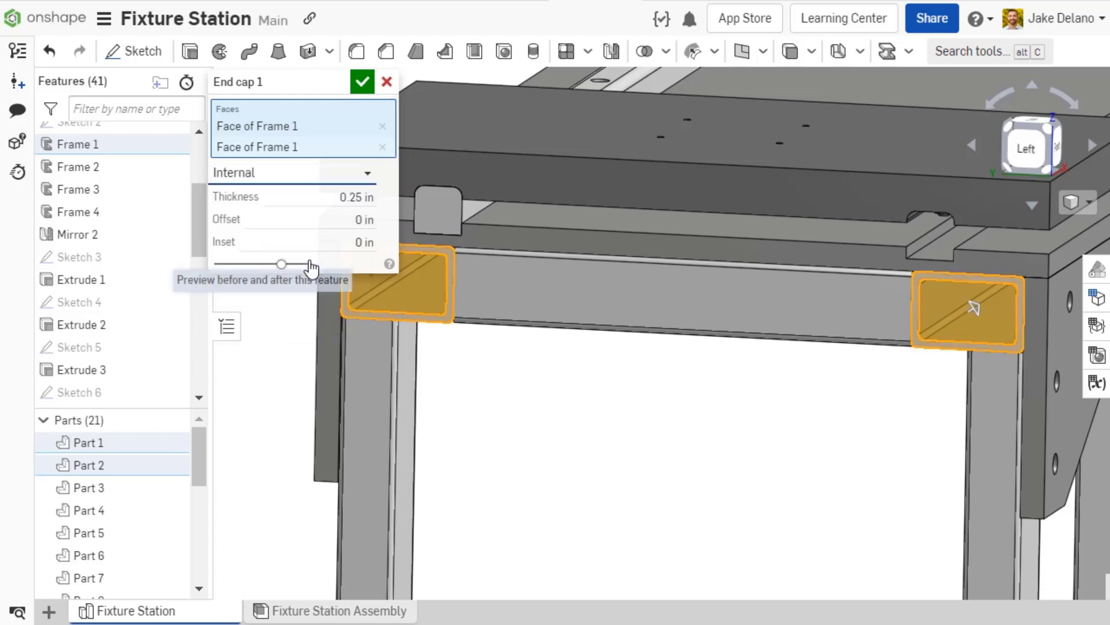
{"action": "left_click", "coordinate": [333, 244]}
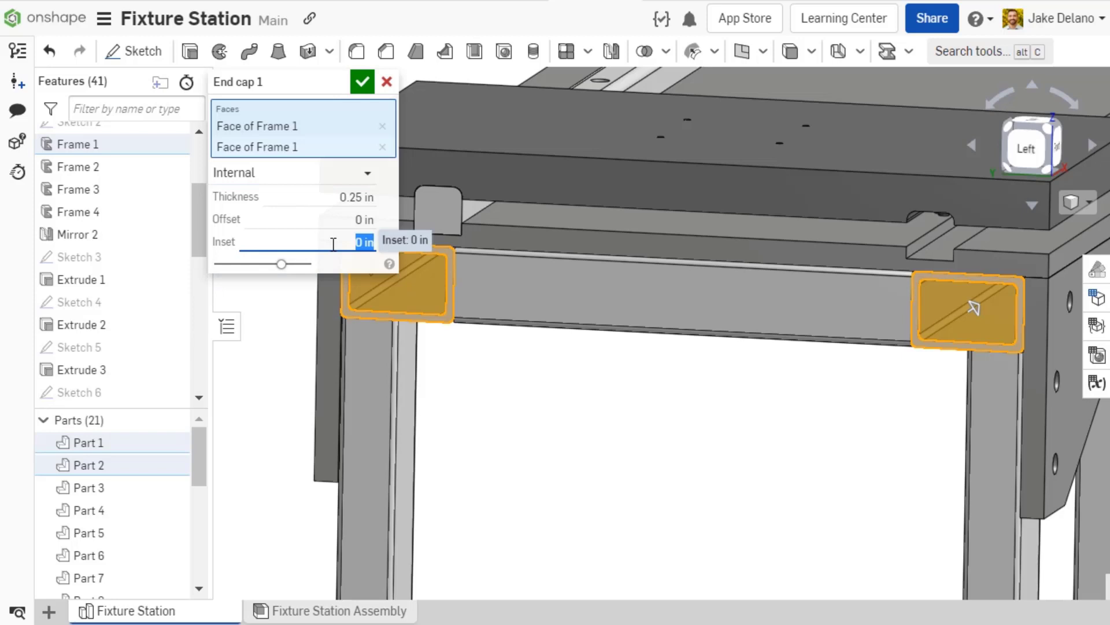
{"action": "type", "text": "0.5"}
{"action": "key", "text": "Return"}
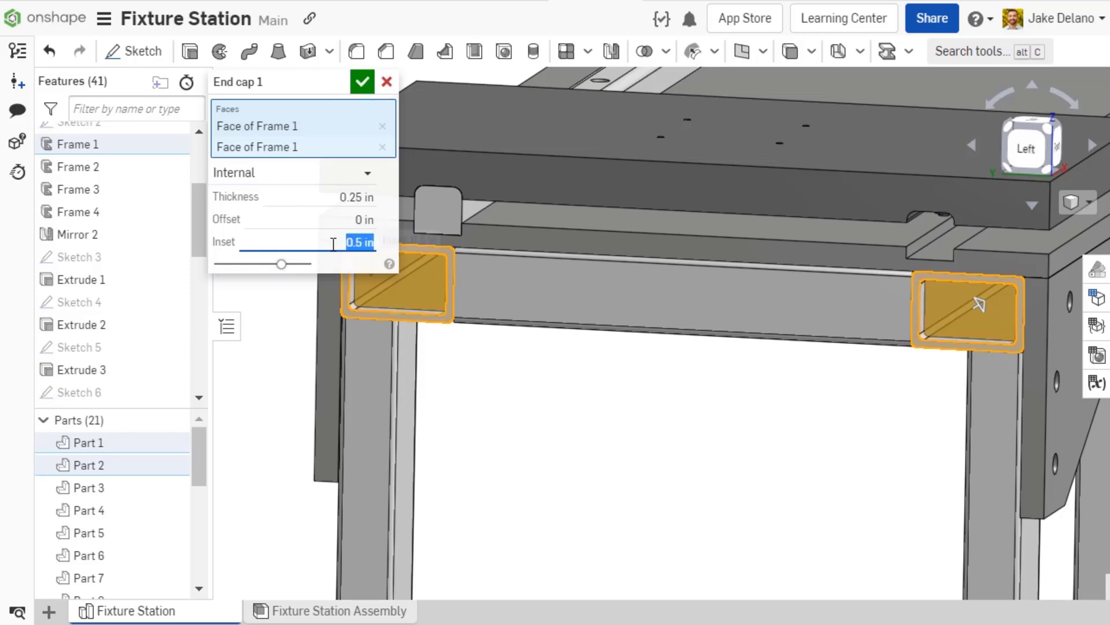
{"action": "type", "text": "0"}
{"action": "key", "text": "Return"}
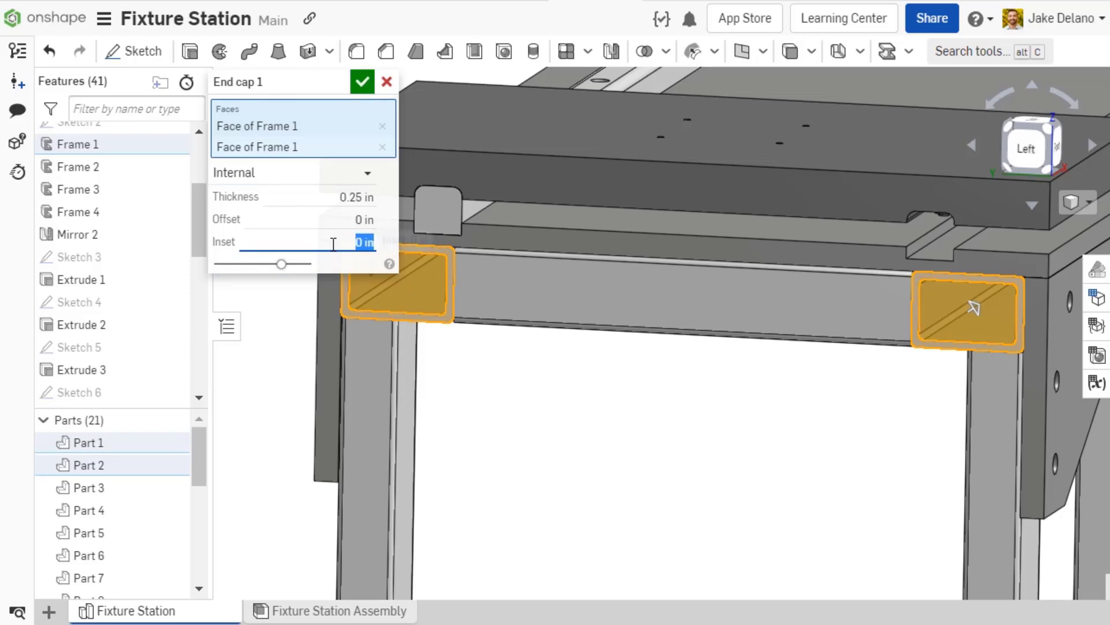
Step: Accept the end caps, then resize Frame 1's rectangular tube to 60mm x 60mm x 4mm
{"action": "left_click", "coordinate": [364, 83]}
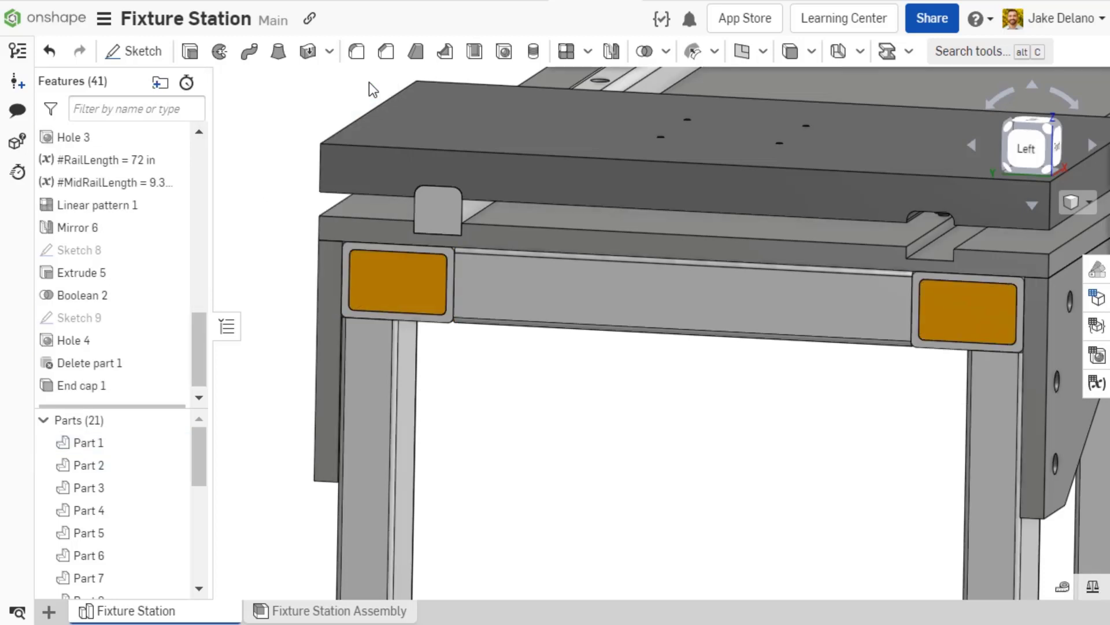
{"action": "left_click_drag", "start_coordinate": [193, 332], "coordinate": [210, 191]}
{"action": "scroll", "coordinate": [152, 230], "scroll_direction": "up", "scroll_amount": 2}
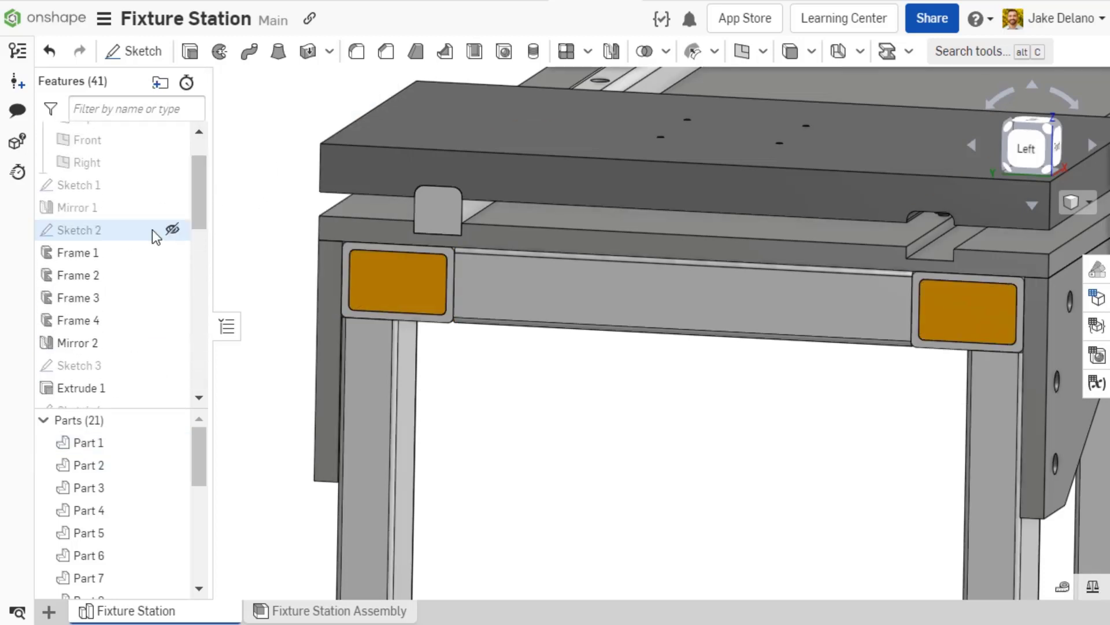
{"action": "double_click", "coordinate": [128, 251]}
{"action": "left_click", "coordinate": [292, 130]}
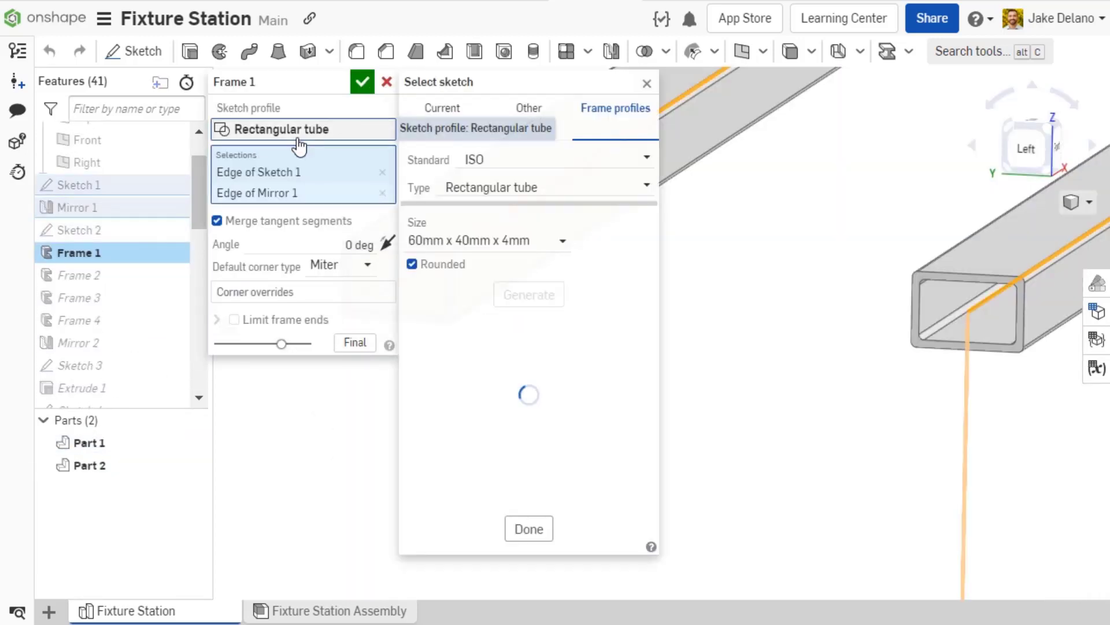
{"action": "left_click", "coordinate": [356, 342]}
{"action": "left_click", "coordinate": [485, 250]}
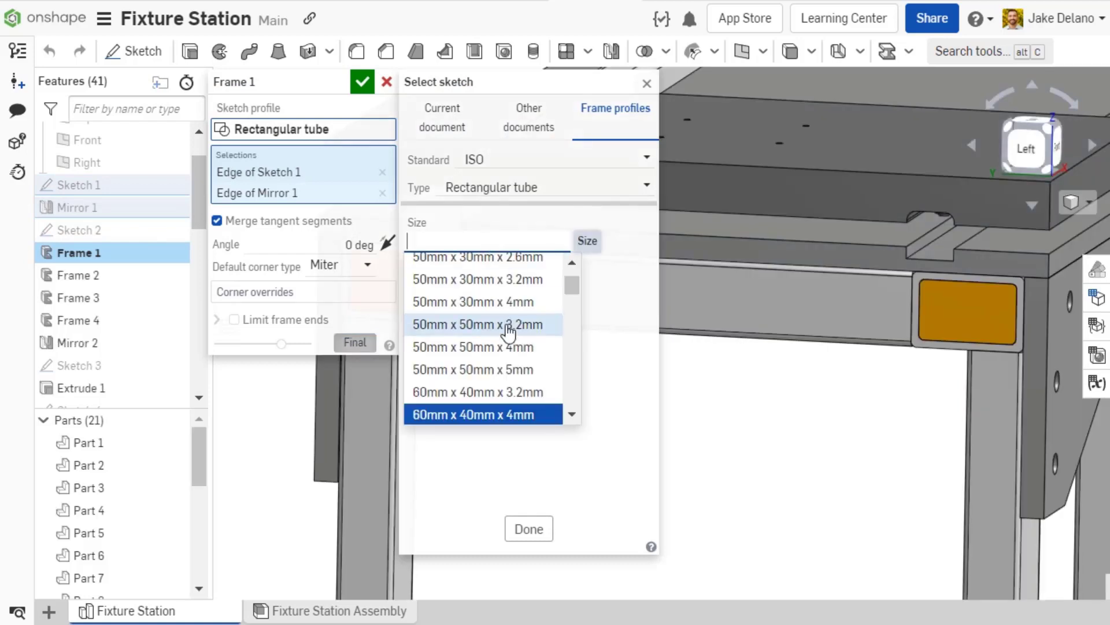
{"action": "scroll", "coordinate": [509, 322], "scroll_direction": "down", "scroll_amount": 2}
{"action": "left_click", "coordinate": [508, 373]}
{"action": "left_click", "coordinate": [529, 296]}
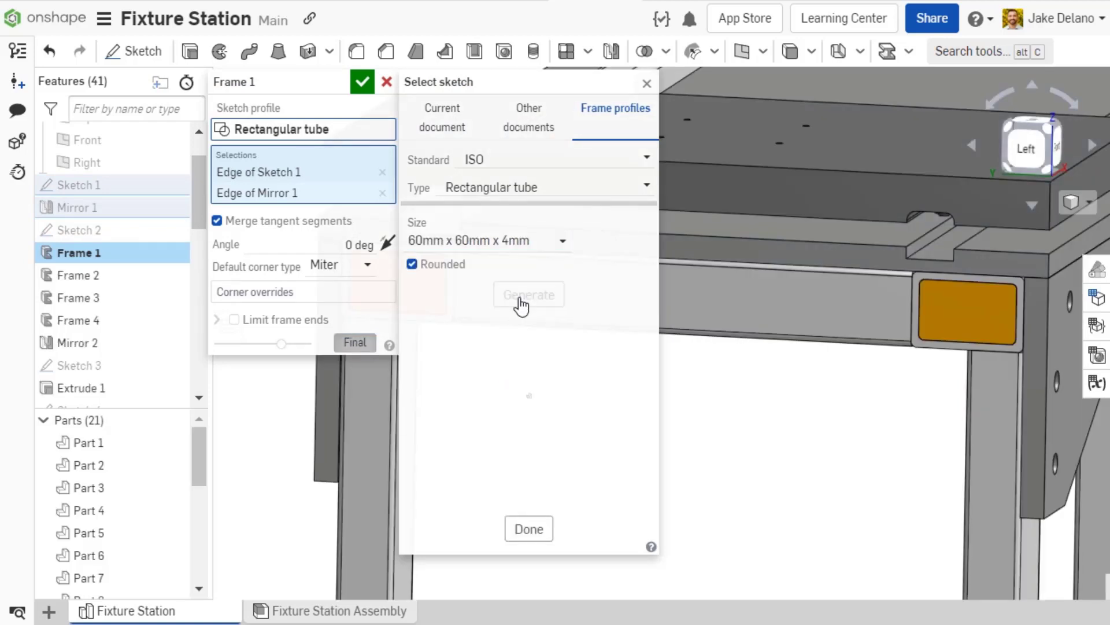
{"action": "left_click", "coordinate": [363, 83]}
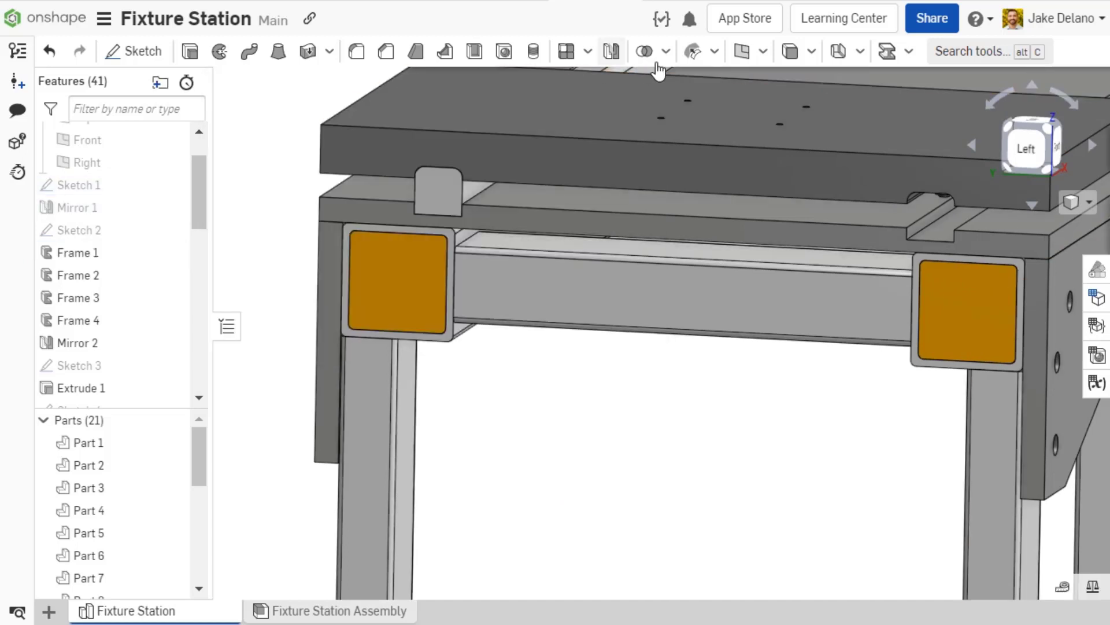
Step: Create a new cut list that includes all frames
{"action": "left_click", "coordinate": [811, 51]}
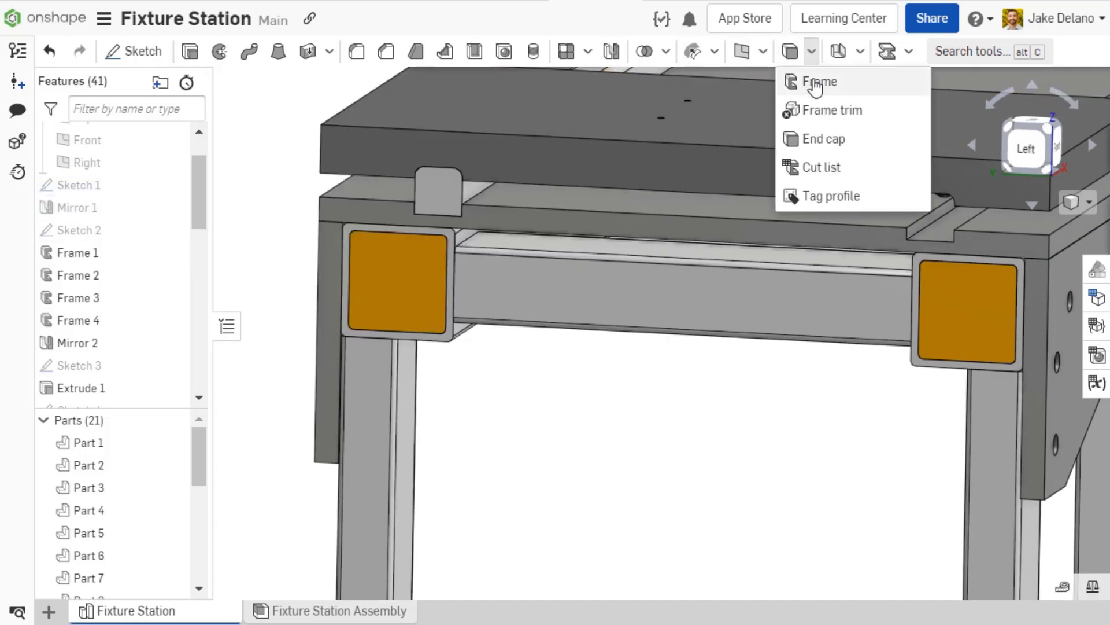
{"action": "left_click", "coordinate": [819, 166]}
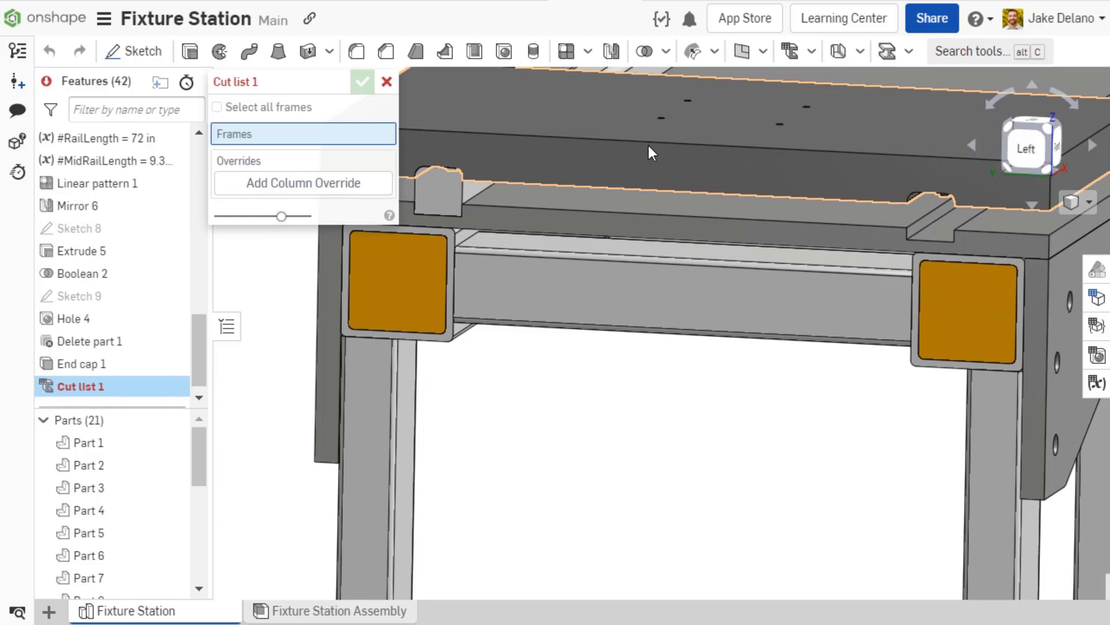
{"action": "left_click", "coordinate": [264, 108]}
Step: Override Description to 'End Cap' for Part 20 and Part 21, then view the cut list table
{"action": "left_click", "coordinate": [287, 157]}
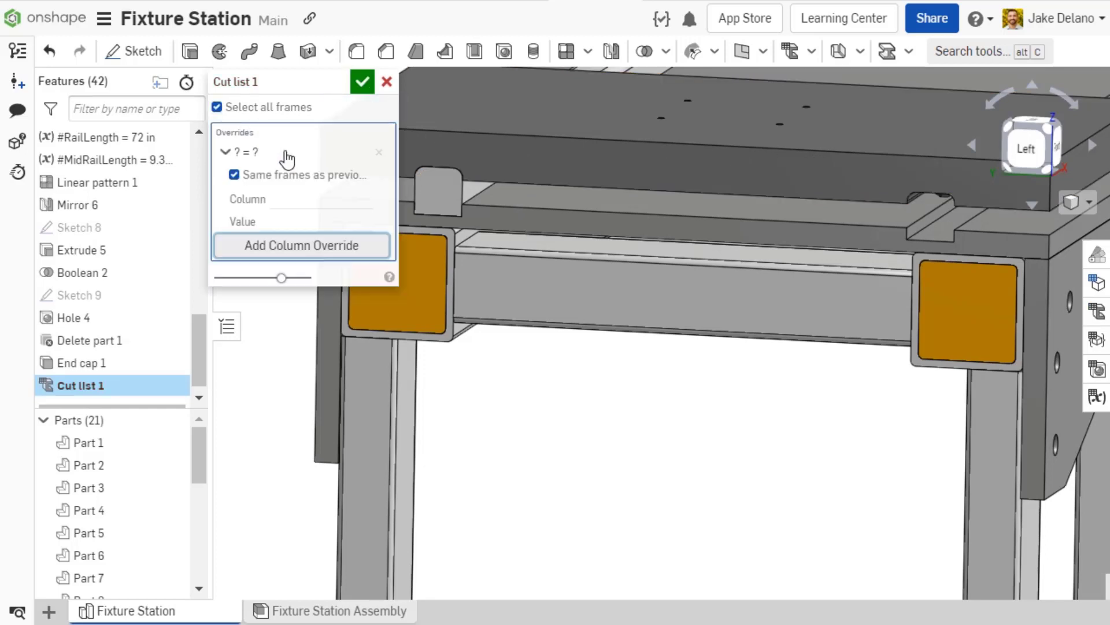
{"action": "left_click", "coordinate": [307, 201]}
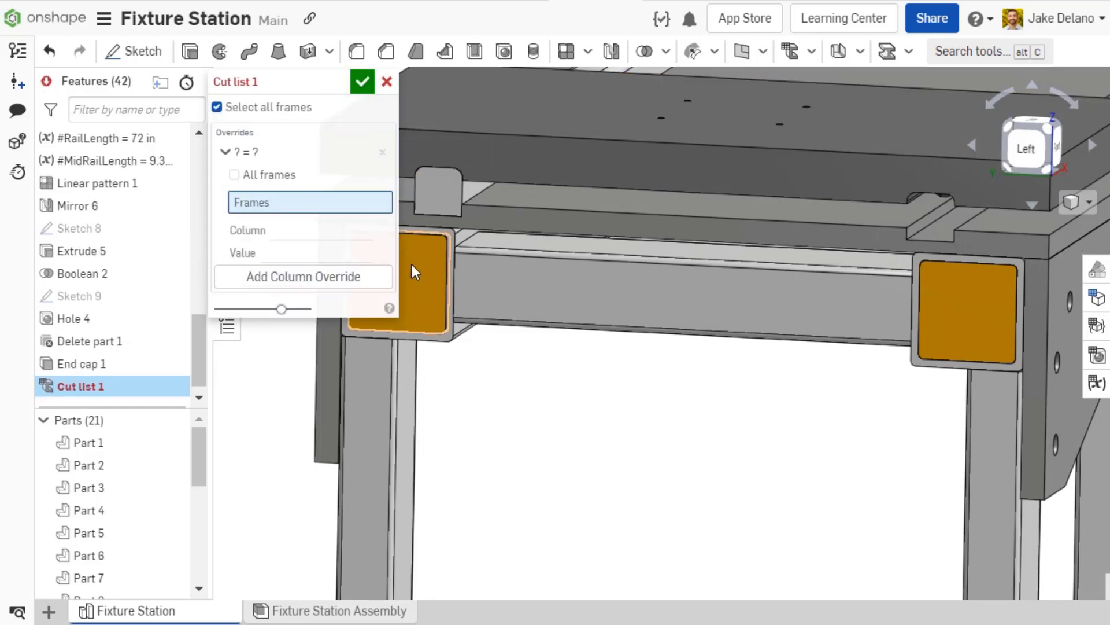
{"action": "left_click", "coordinate": [412, 272]}
{"action": "left_click", "coordinate": [965, 321]}
{"action": "left_click", "coordinate": [274, 266]}
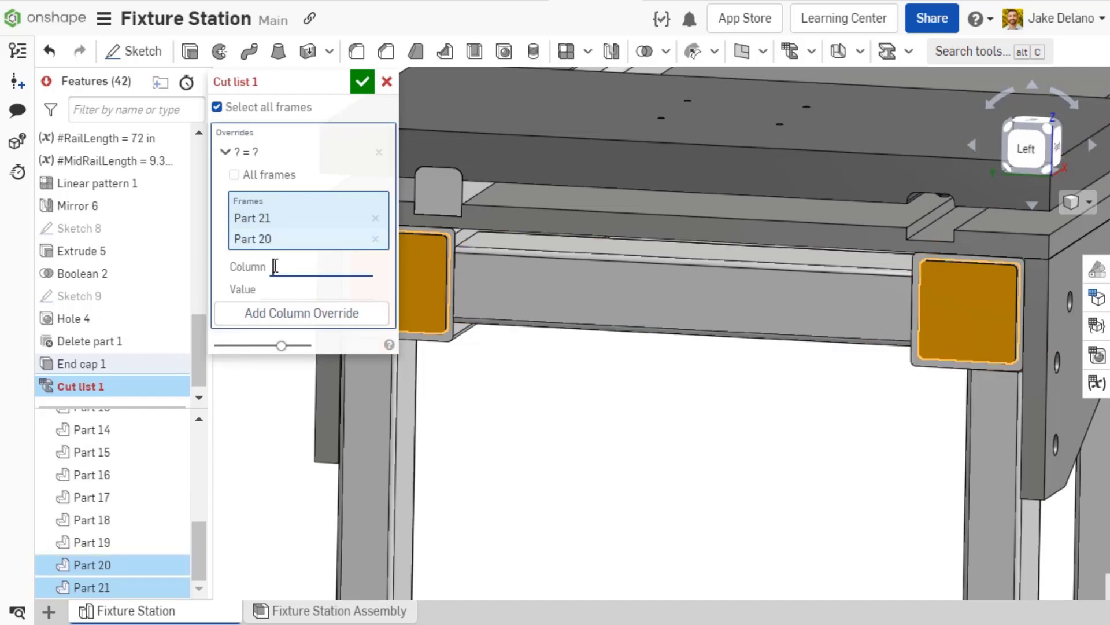
{"action": "type", "text": "Description"}
{"action": "key", "text": "Tab"}
{"action": "type", "text": "End Cap"}
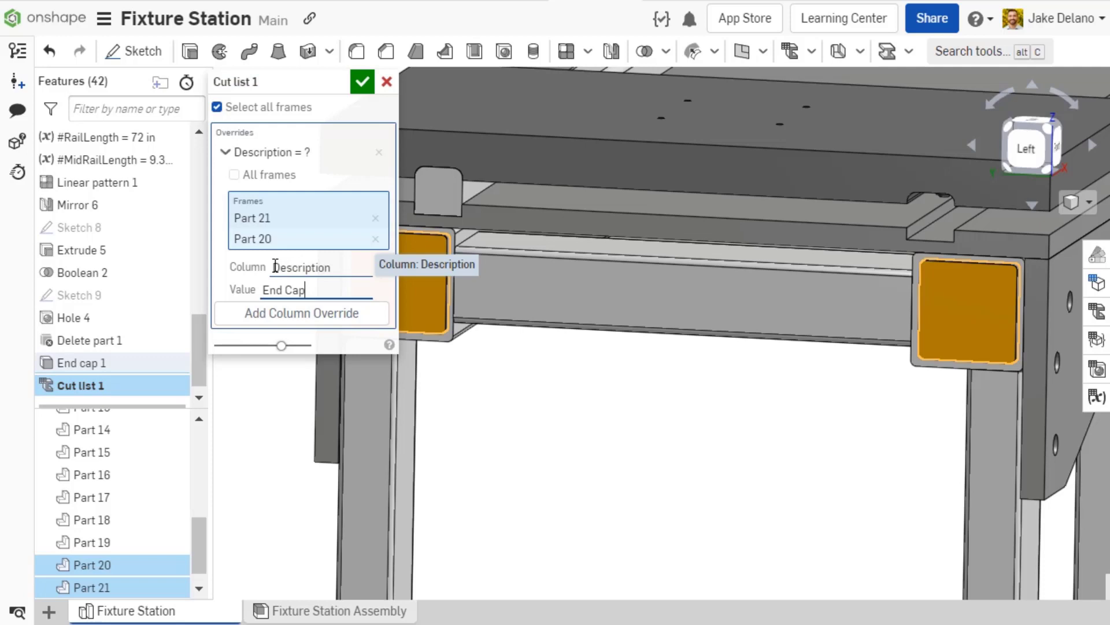
{"action": "left_click", "coordinate": [363, 82]}
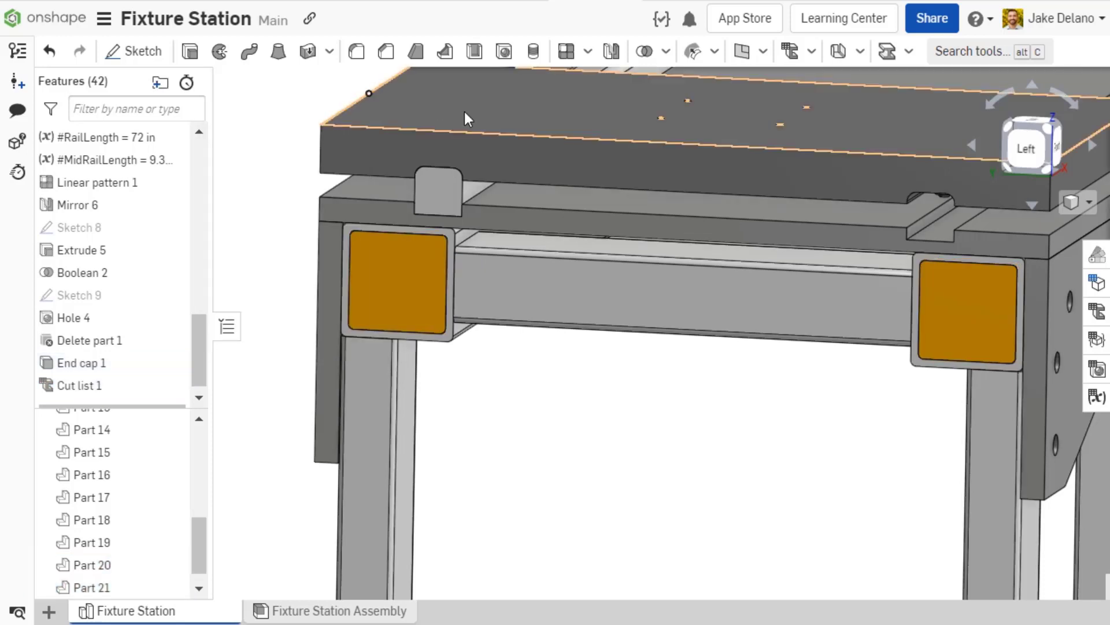
{"action": "left_click", "coordinate": [1086, 323]}
{"action": "left_click_drag", "start_coordinate": [886, 373], "coordinate": [937, 385]}
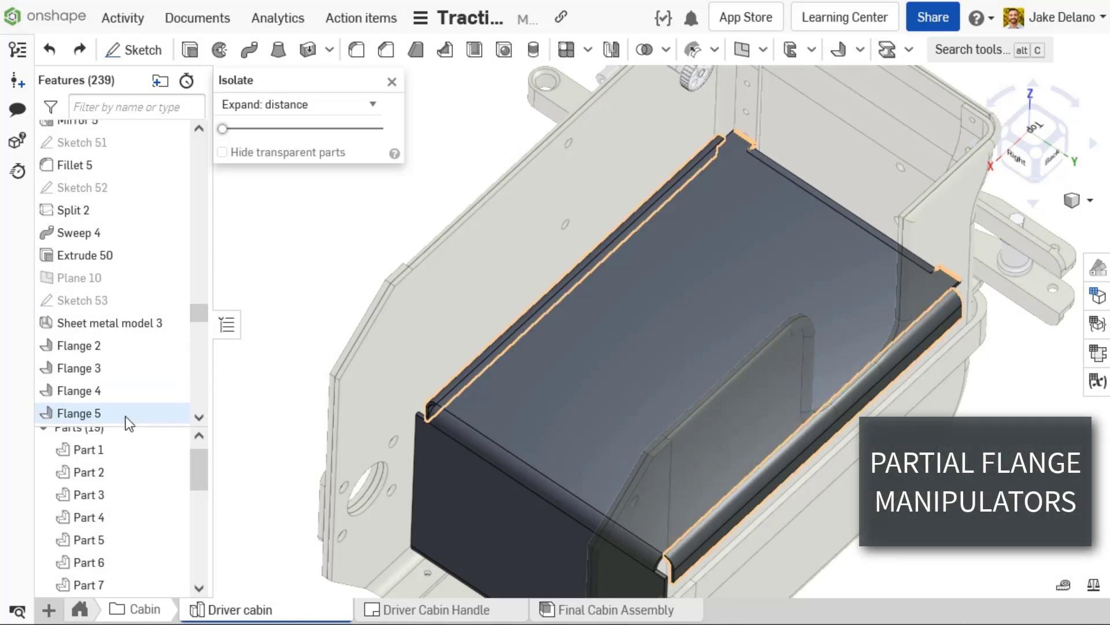
Step: Make Flange 5 partial, pulling both bounds back to 0.66 and 1.55 in along the edges
{"action": "double_click", "coordinate": [126, 415]}
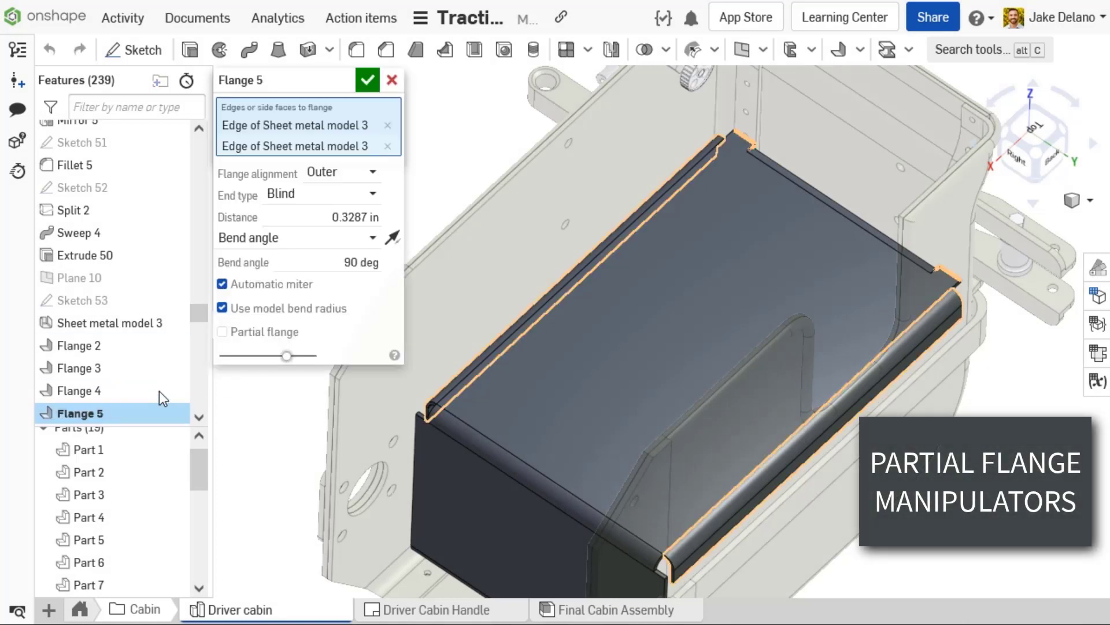
{"action": "left_click", "coordinate": [246, 340]}
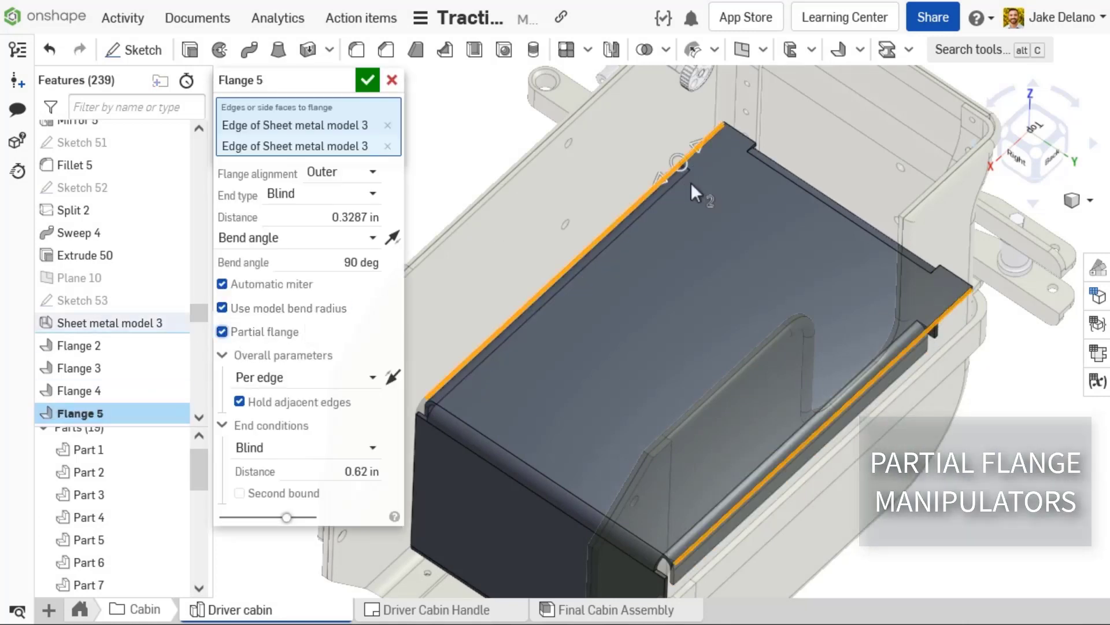
{"action": "mouse_move", "coordinate": [677, 162]}
{"action": "left_mouse_down"}
{"action": "mouse_move", "coordinate": [634, 191]}
{"action": "mouse_move", "coordinate": [679, 151]}
{"action": "left_mouse_up"}
{"action": "left_click", "coordinate": [276, 494]}
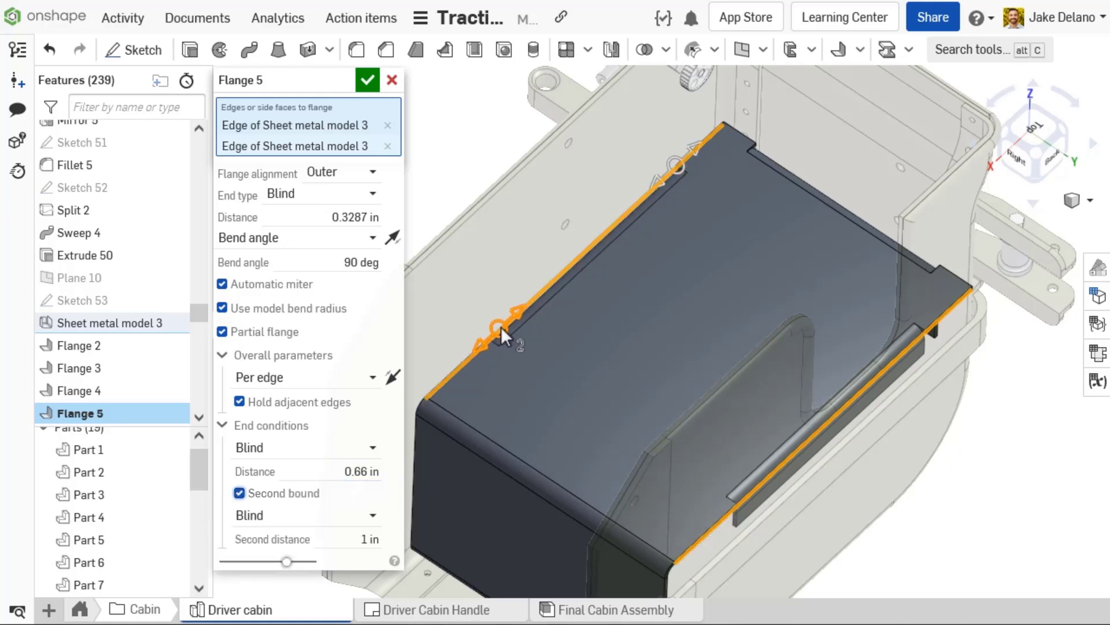
{"action": "left_click_drag", "start_coordinate": [503, 329], "coordinate": [532, 302]}
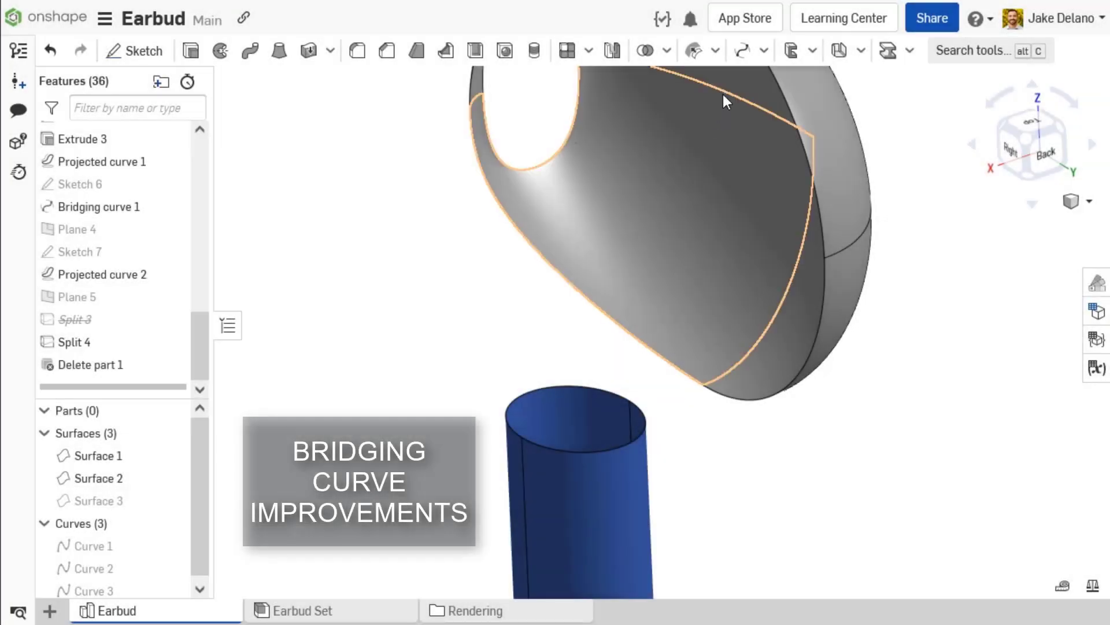
Step: Start a bridging curve from the cylinder's top edge to the split surface edge
{"action": "left_click", "coordinate": [742, 51]}
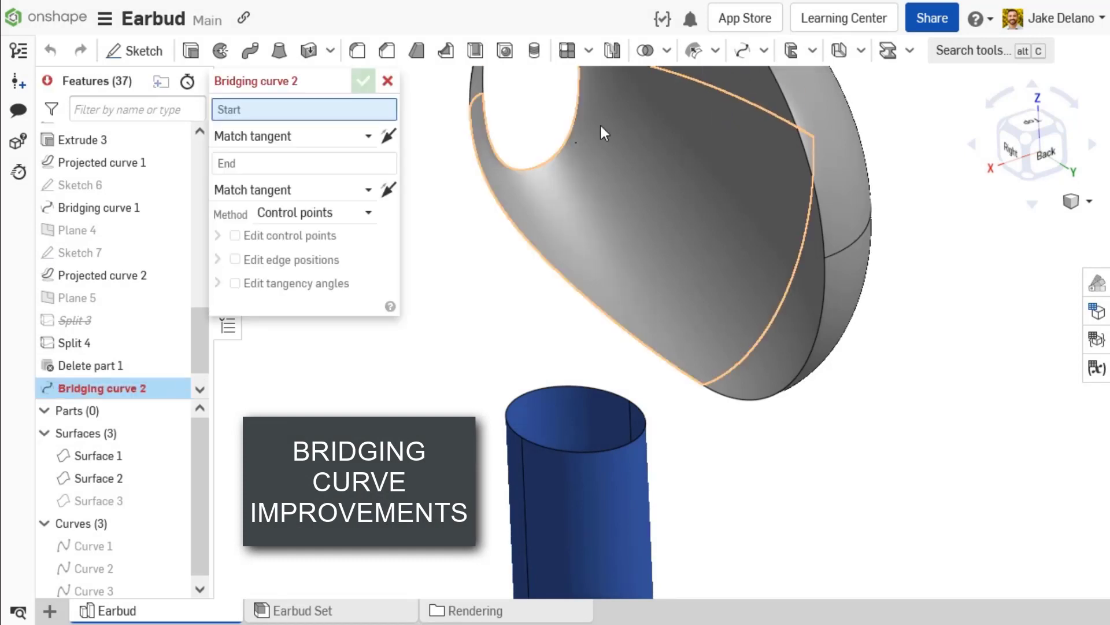
{"action": "left_click", "coordinate": [325, 263]}
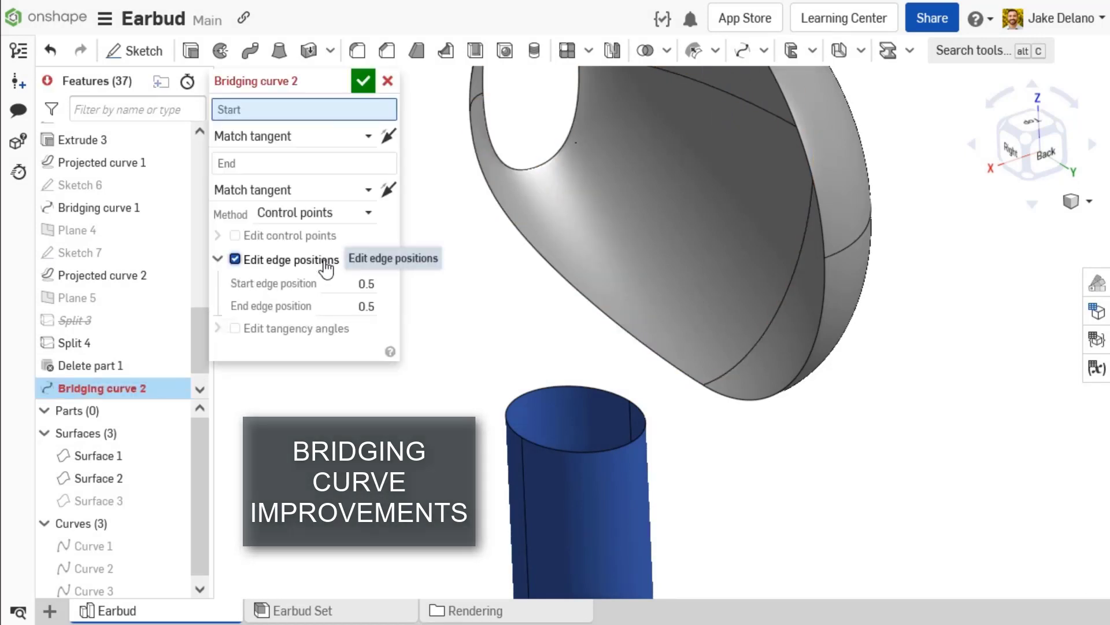
{"action": "left_click", "coordinate": [556, 450]}
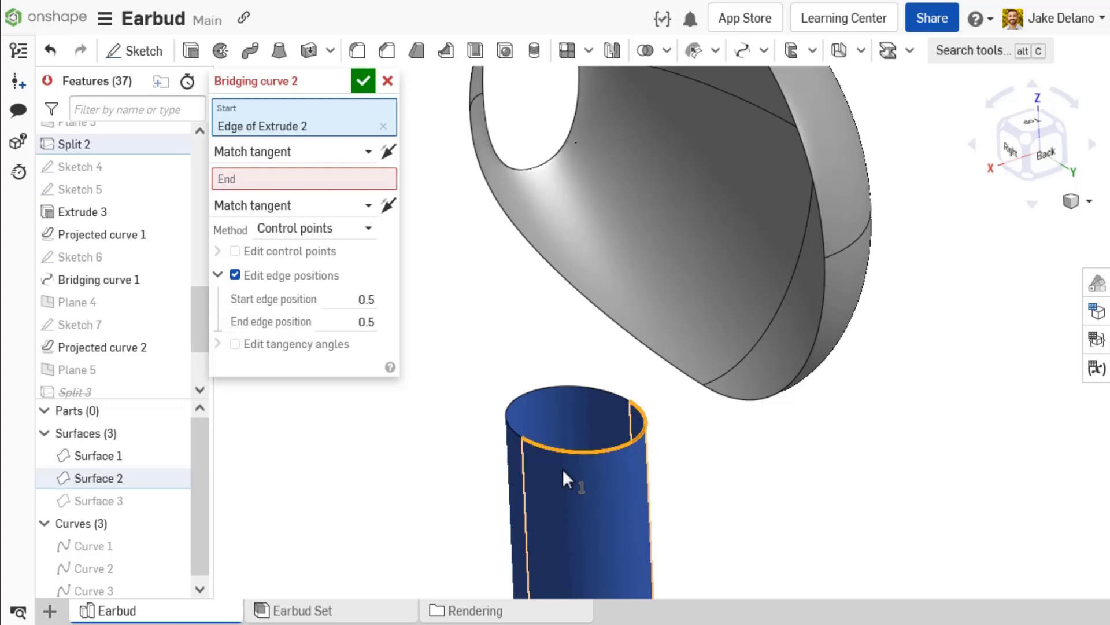
{"action": "left_click", "coordinate": [562, 468]}
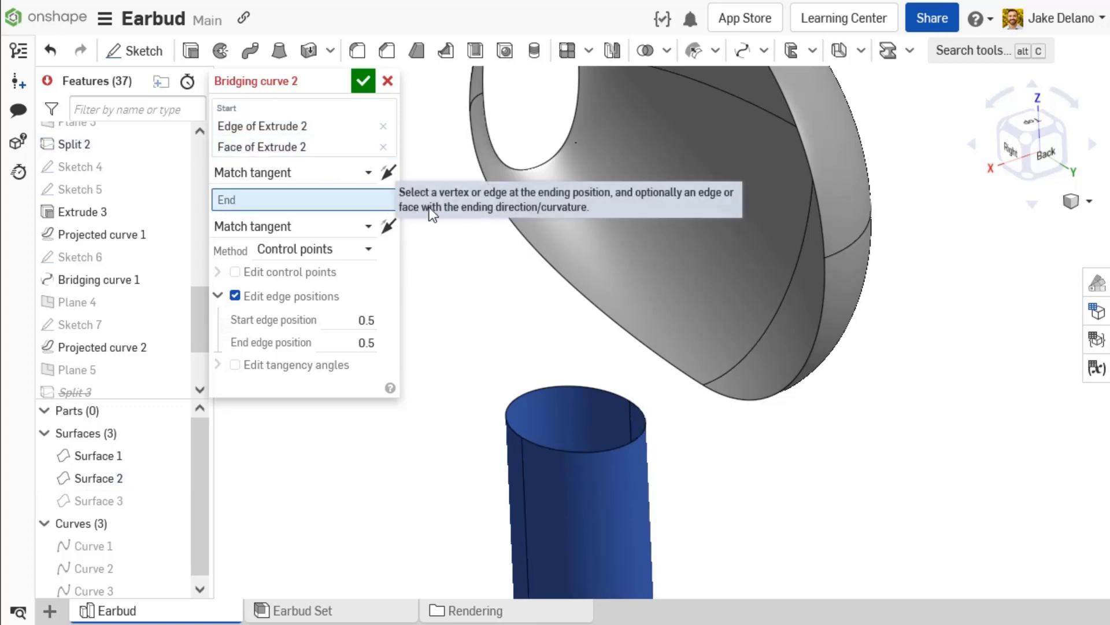
{"action": "left_click", "coordinate": [820, 254]}
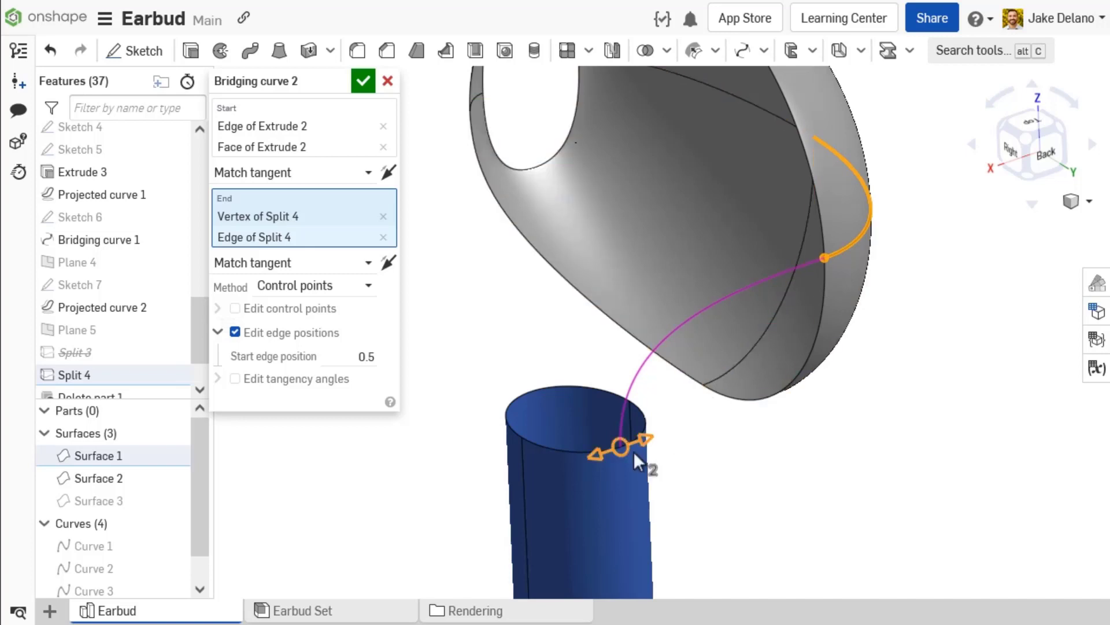
Step: Slide the curve end along the cylinder rim, then reset the start edge position to 0.5
{"action": "left_click_drag", "start_coordinate": [633, 451], "coordinate": [585, 466]}
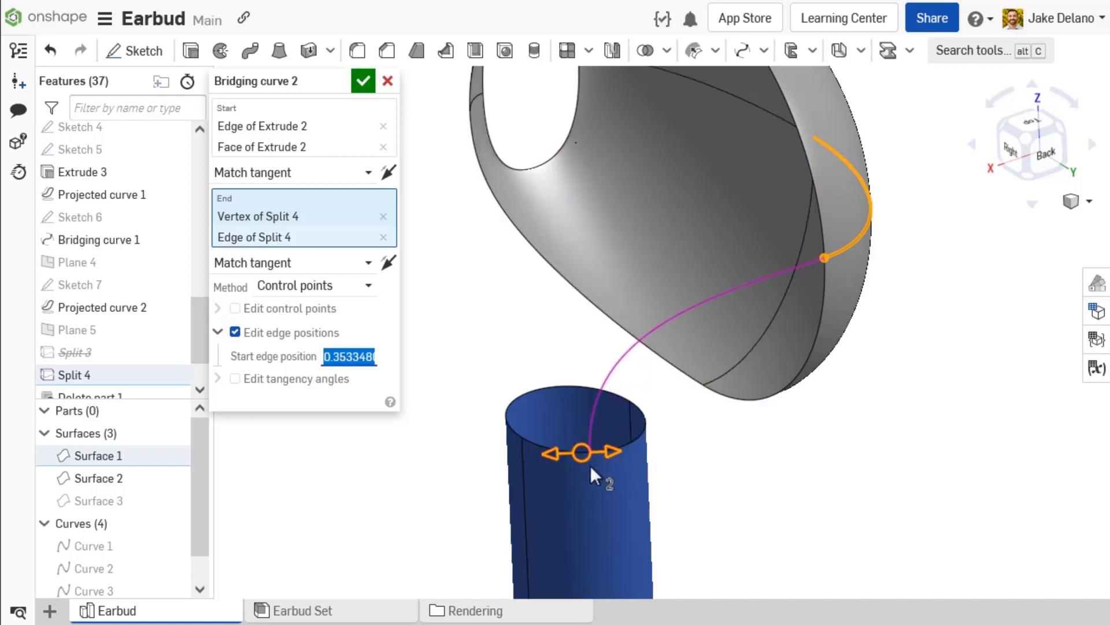
{"action": "left_click_drag", "start_coordinate": [375, 357], "coordinate": [333, 356]}
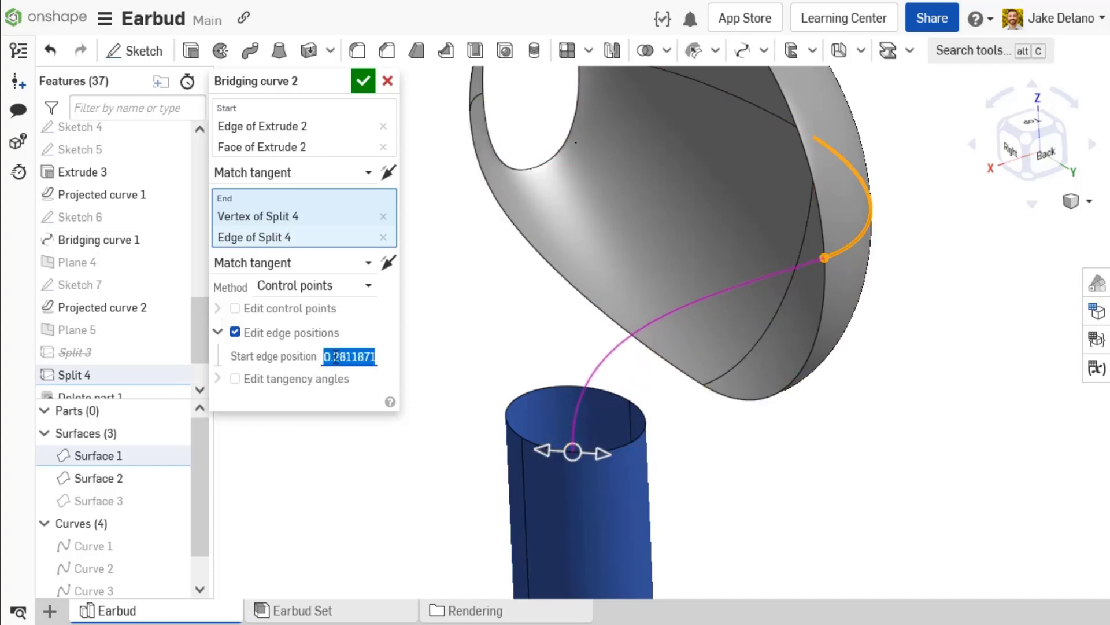
{"action": "type", "text": "0.5"}
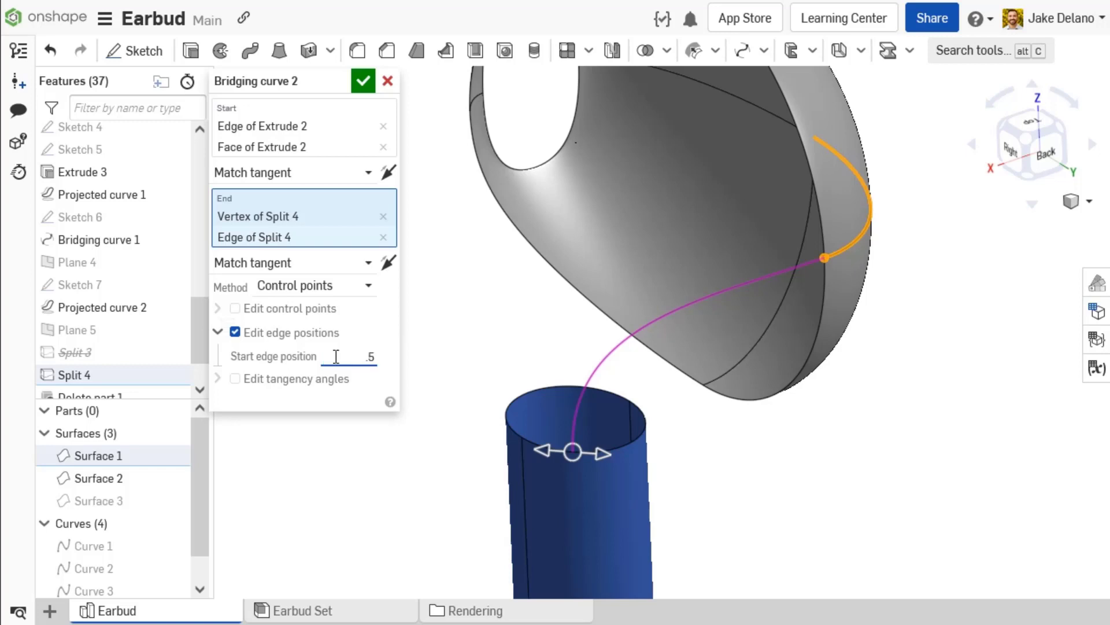
{"action": "key", "text": "Return"}
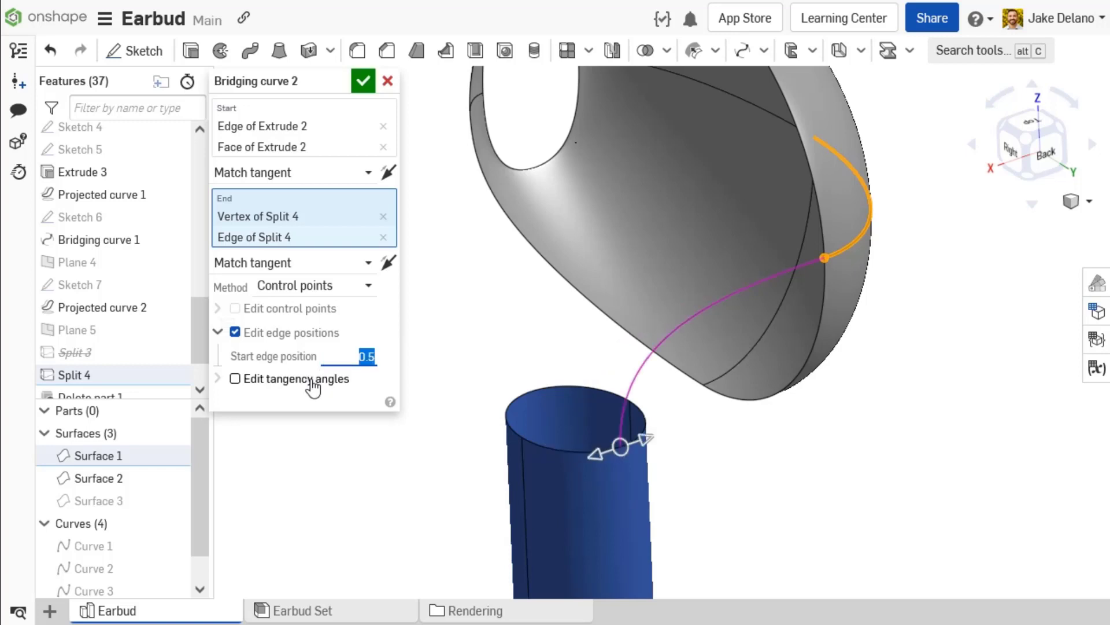
Step: Enable tangency angle editing and set the start angle to -15 deg, after trying 30 deg
{"action": "left_click", "coordinate": [313, 381]}
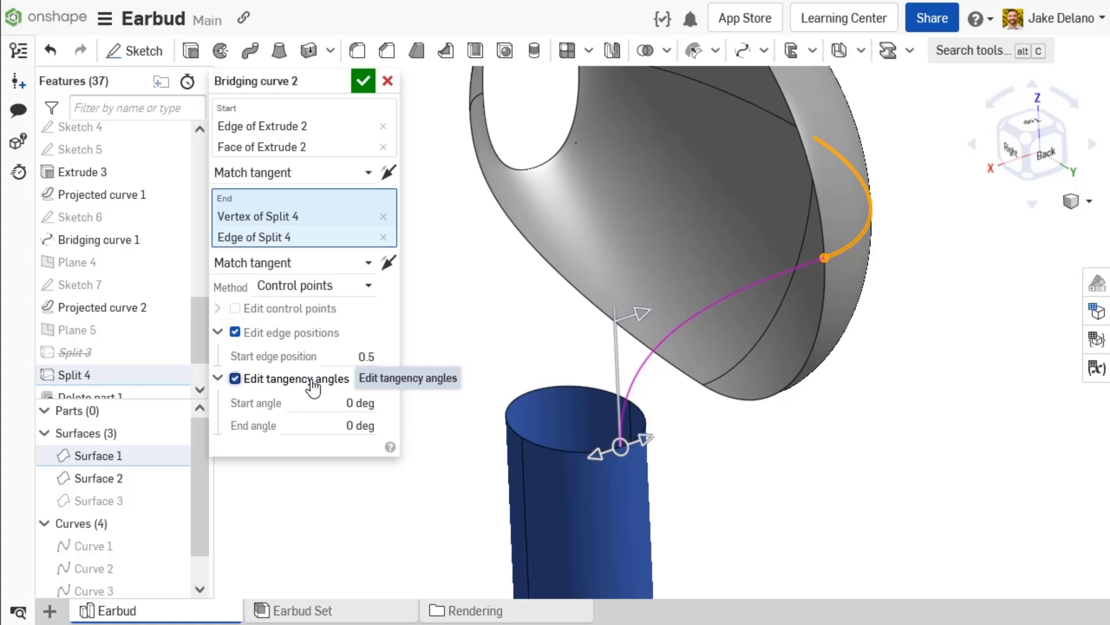
{"action": "left_click", "coordinate": [316, 397]}
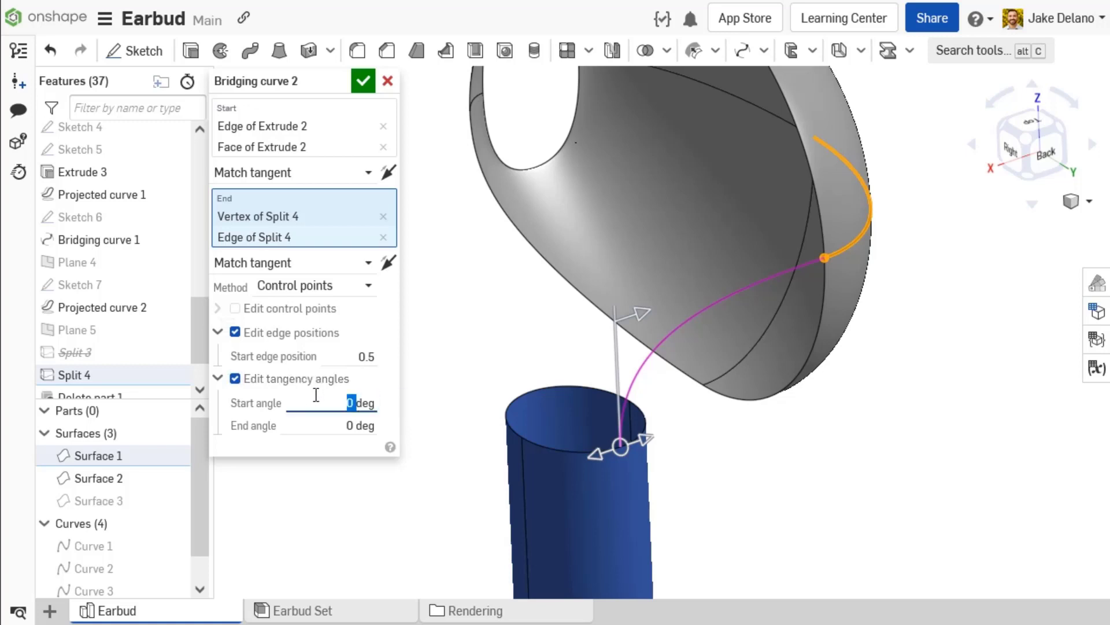
{"action": "type", "text": "30"}
{"action": "key", "text": "Return"}
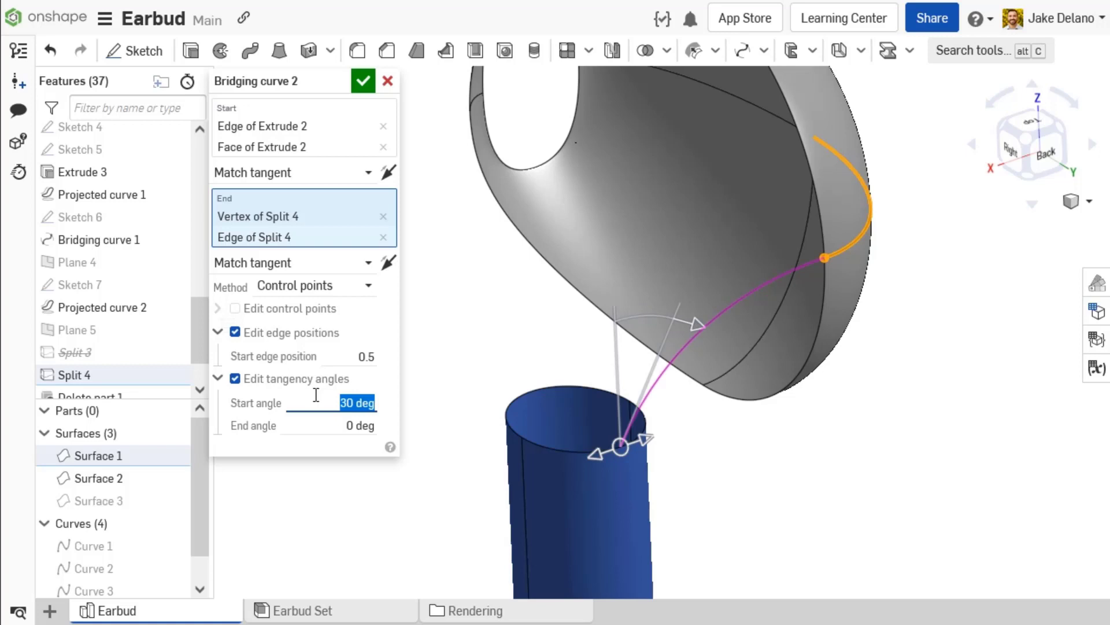
{"action": "type", "text": "-15"}
{"action": "type", "text": "deg"}
{"action": "key", "text": "Return"}
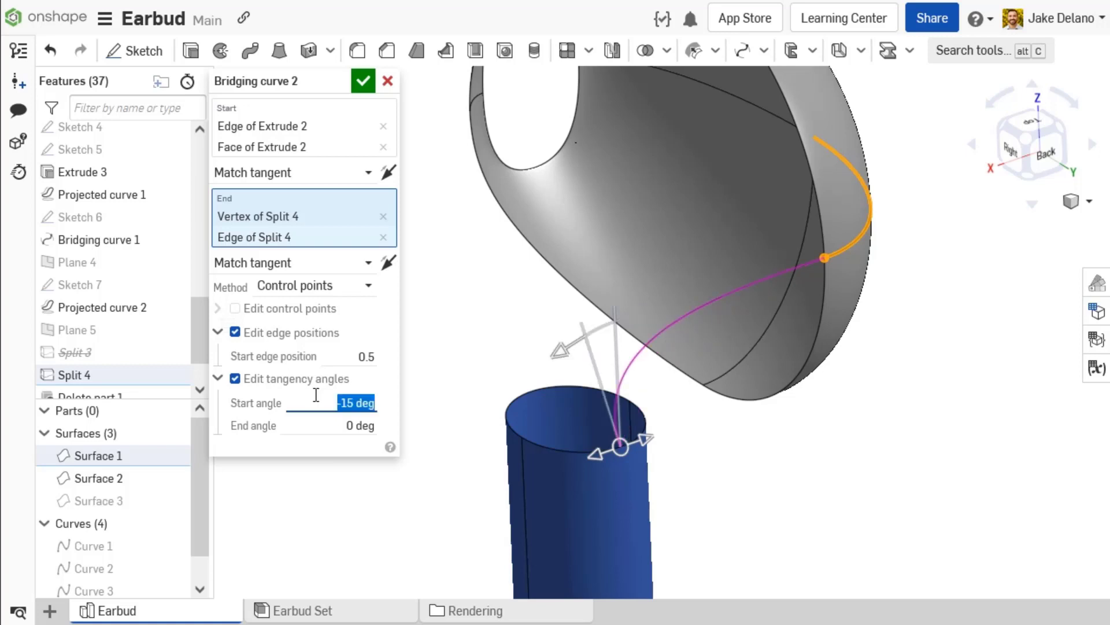
Step: Confirm the bridging curve and paste the O-ring note's red style onto the flange note
{"action": "left_click", "coordinate": [363, 82]}
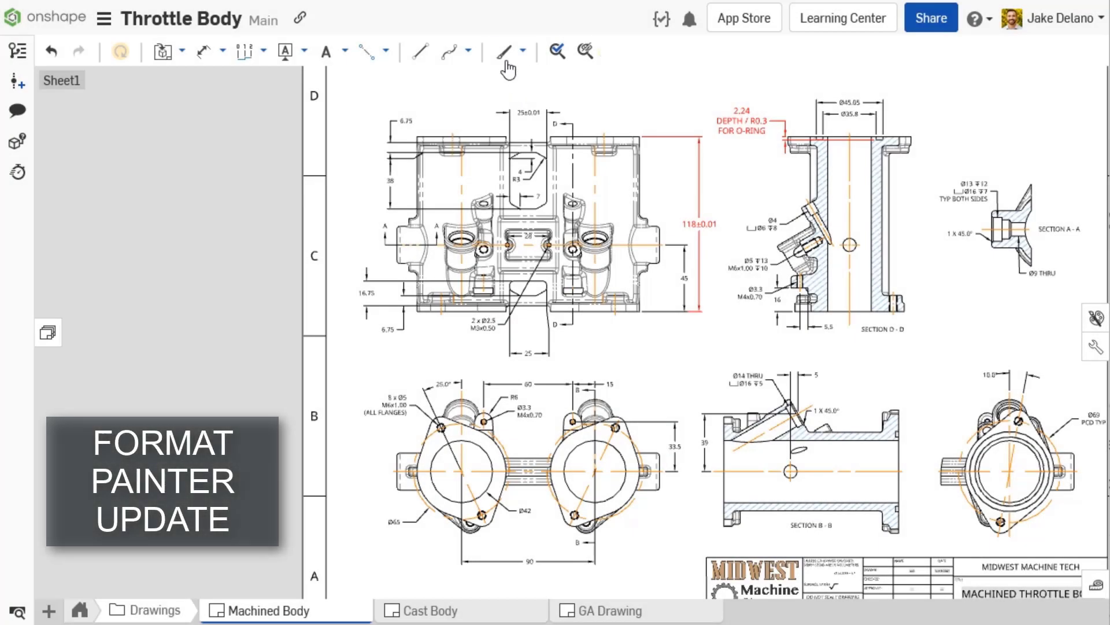
{"action": "left_click", "coordinate": [505, 54]}
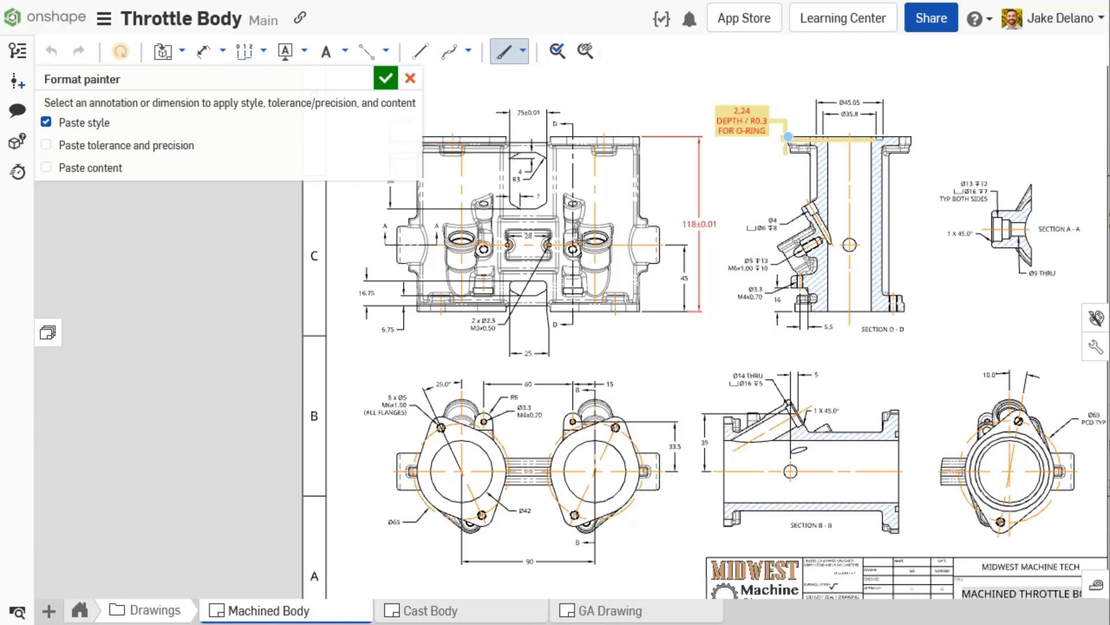
{"action": "left_click", "coordinate": [381, 404]}
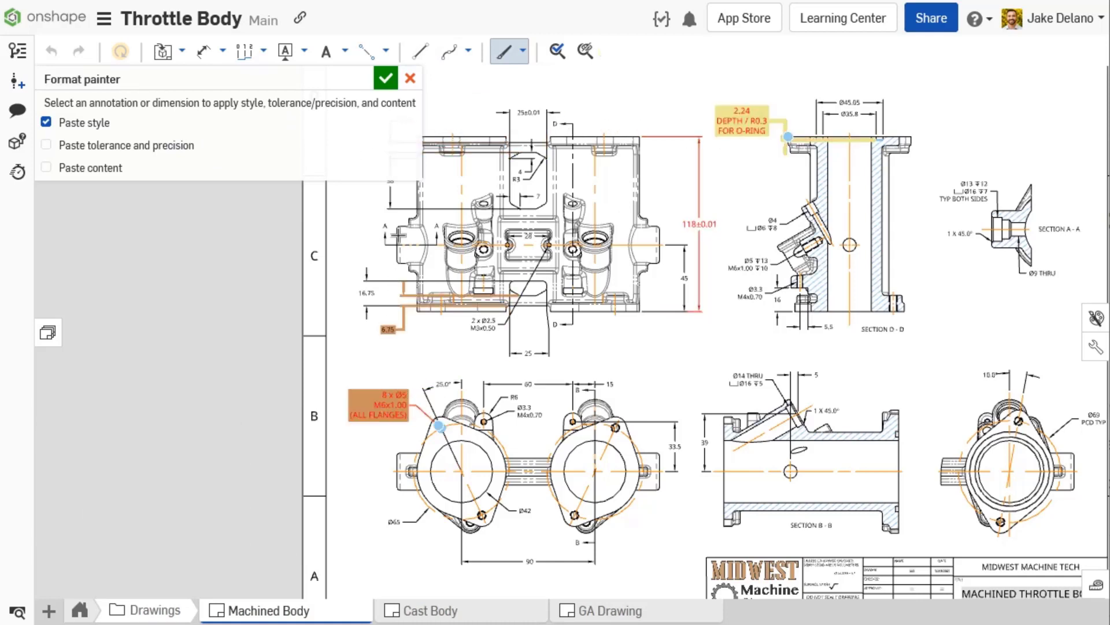
{"action": "left_click", "coordinate": [394, 87]}
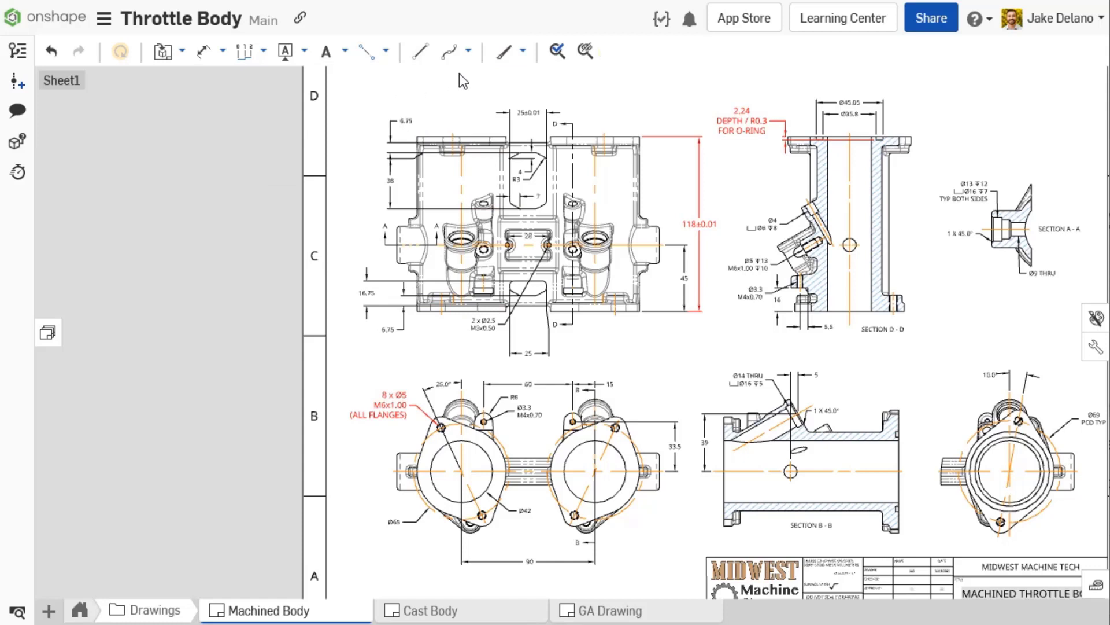
Step: Copy the 25±0.01 dimension's tolerance onto the lower 25 dimension
{"action": "left_click", "coordinate": [507, 53]}
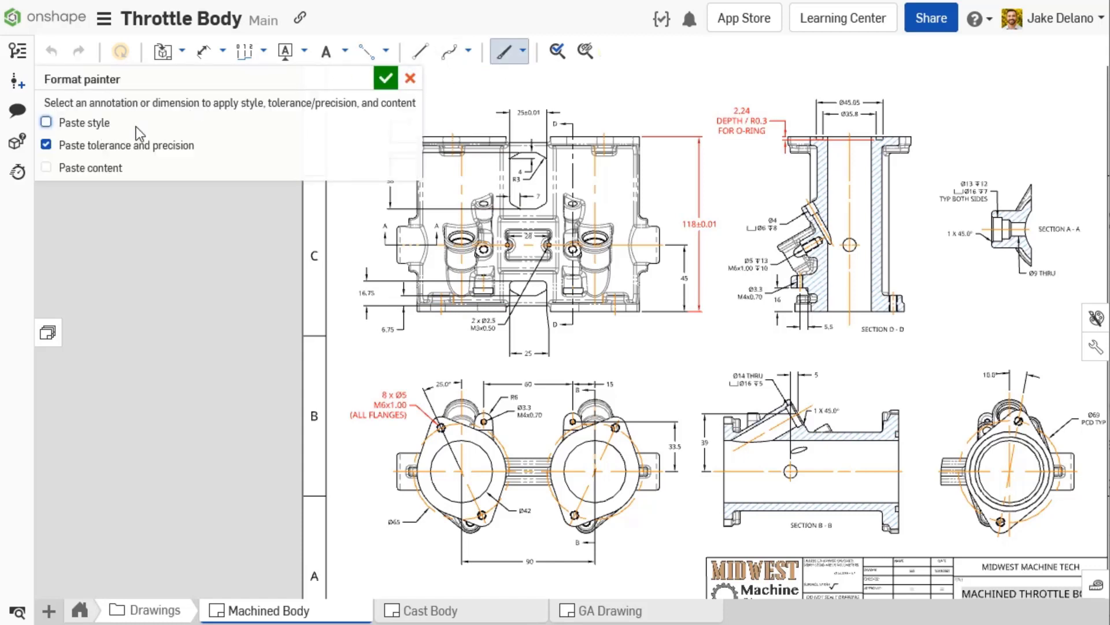
{"action": "left_click", "coordinate": [529, 112]}
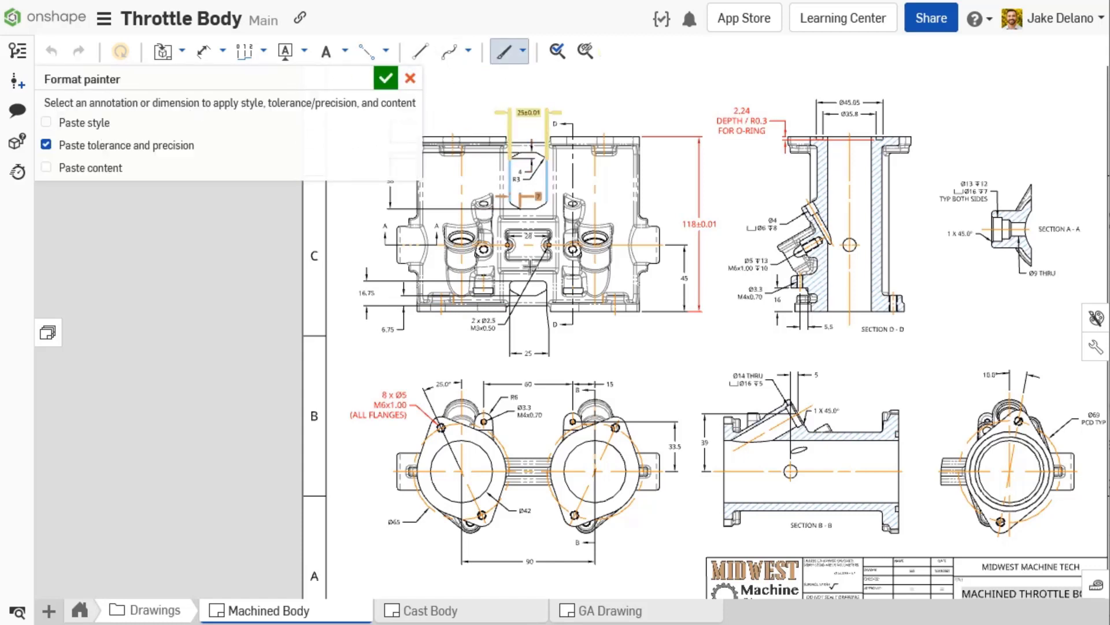
{"action": "left_click", "coordinate": [526, 351]}
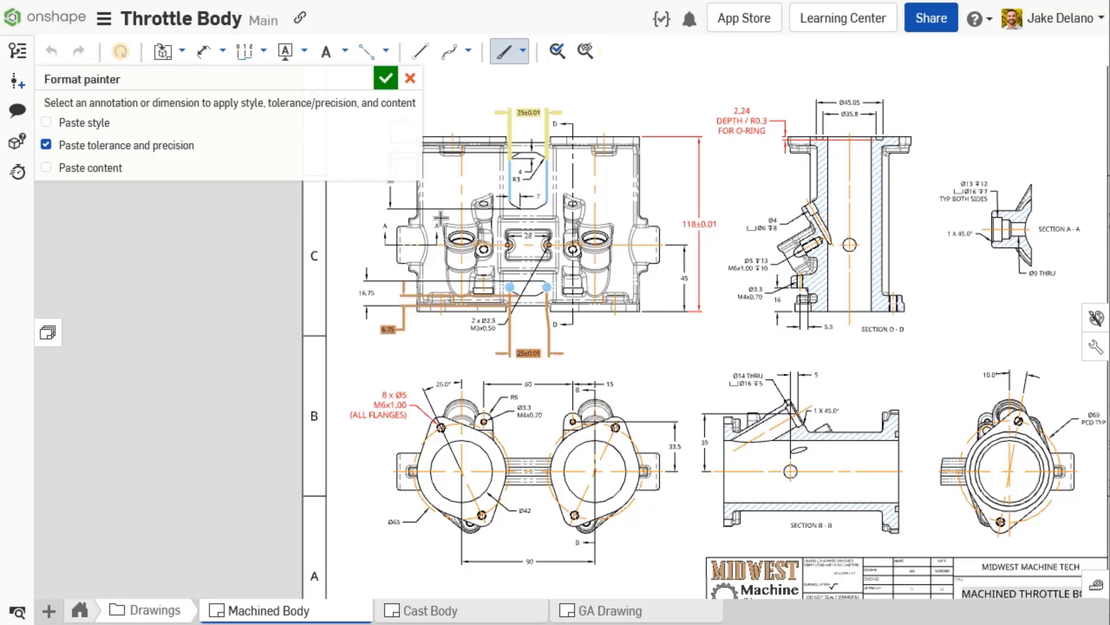
{"action": "left_click", "coordinate": [386, 78]}
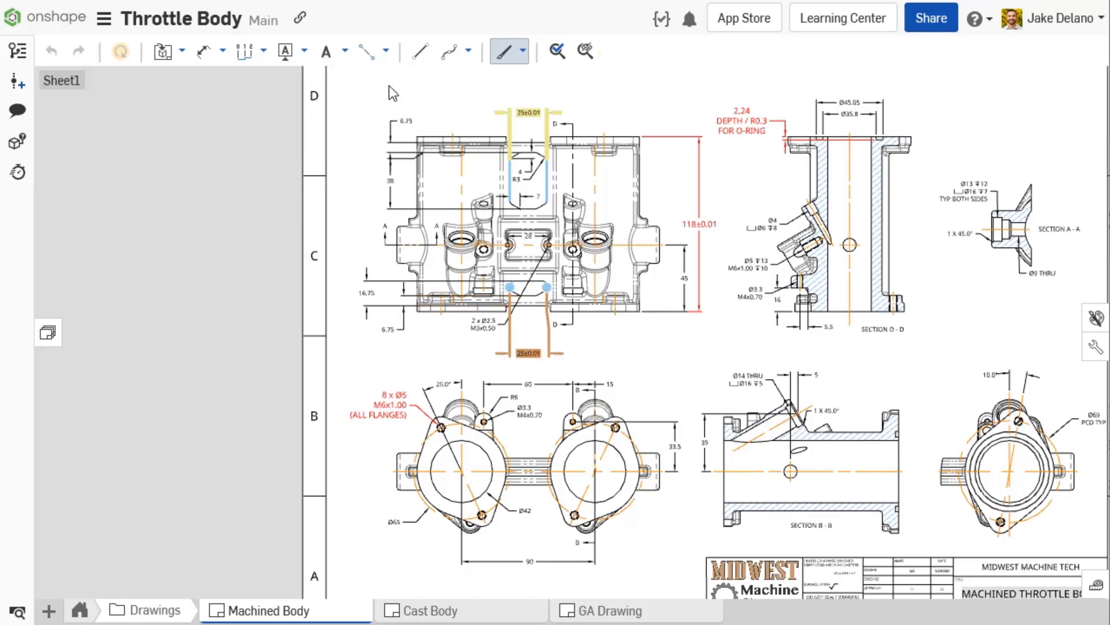
Step: Paste the PCD TYP text from the Ø69 PCD TYP annotation onto Ø65
{"action": "left_click", "coordinate": [499, 59]}
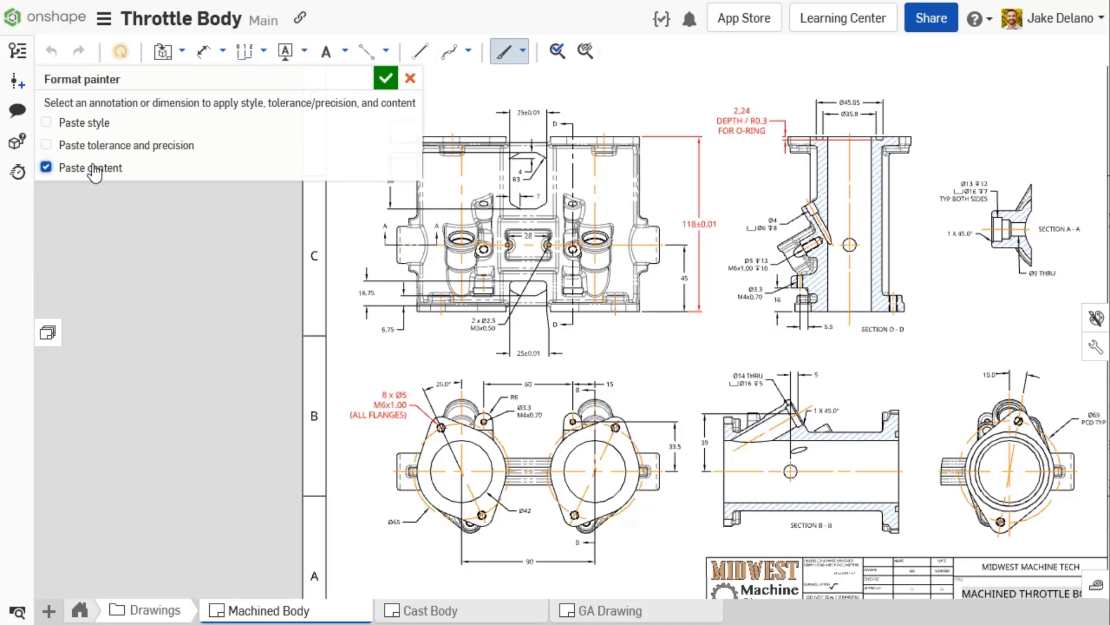
{"action": "left_click", "coordinate": [1090, 417]}
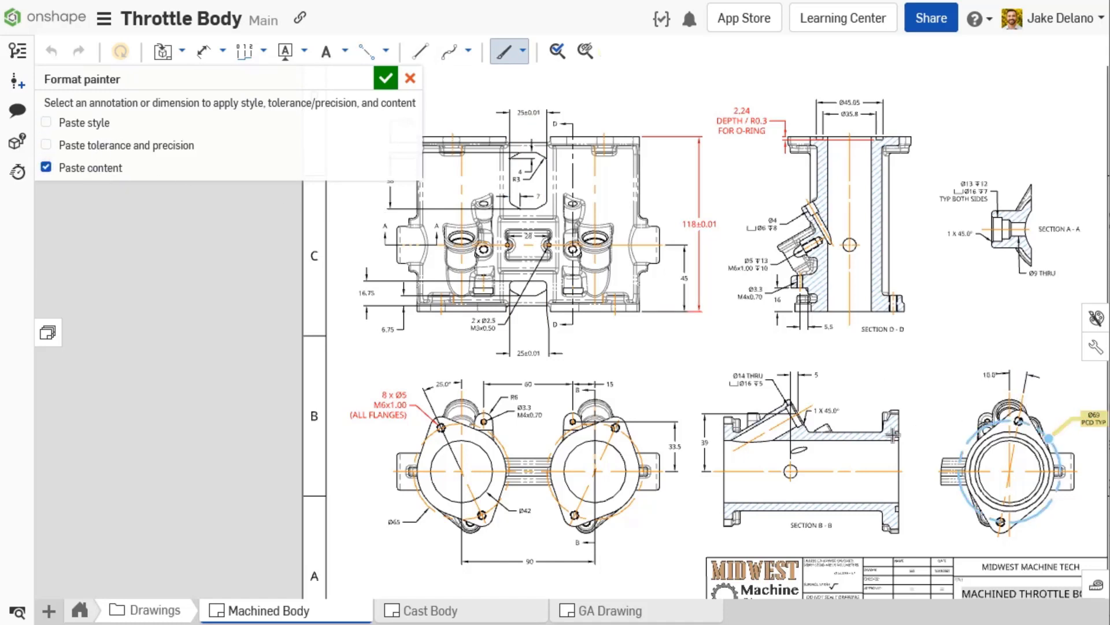
{"action": "left_click", "coordinate": [400, 517]}
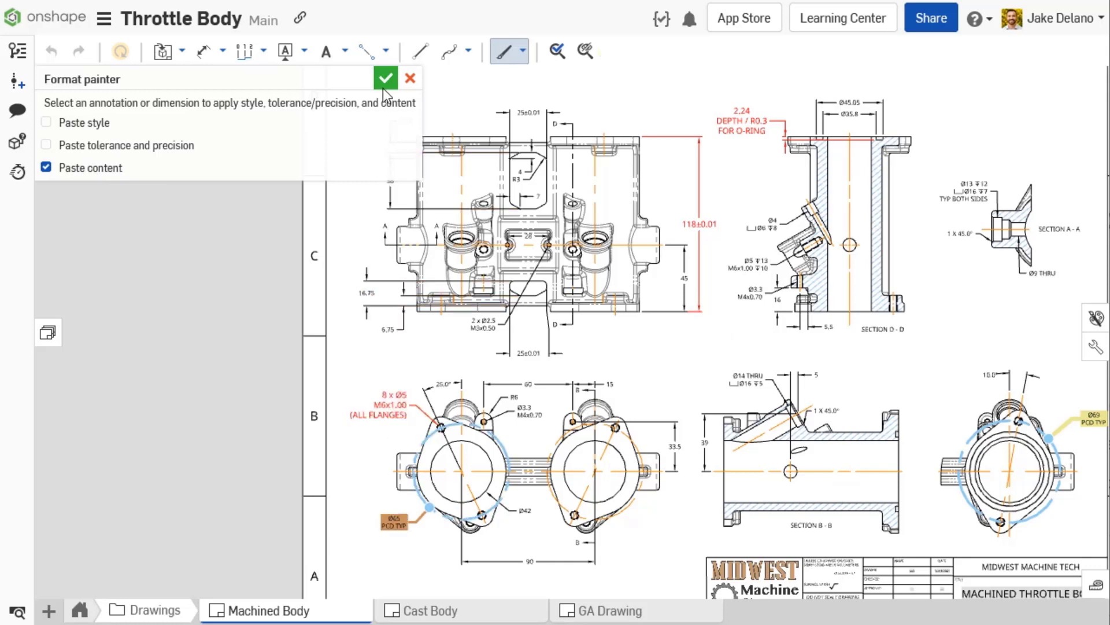
{"action": "left_click", "coordinate": [384, 79]}
Step: Copy style and tolerance from the 118±0.01 dimension with the format painter
{"action": "left_click", "coordinate": [505, 52]}
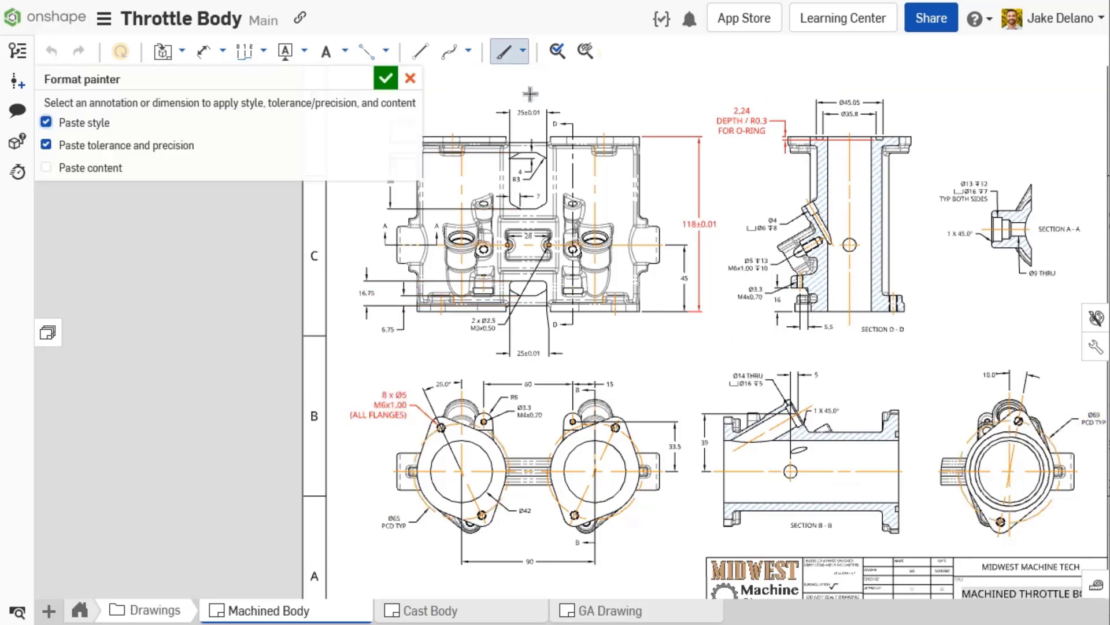
{"action": "left_click", "coordinate": [683, 244]}
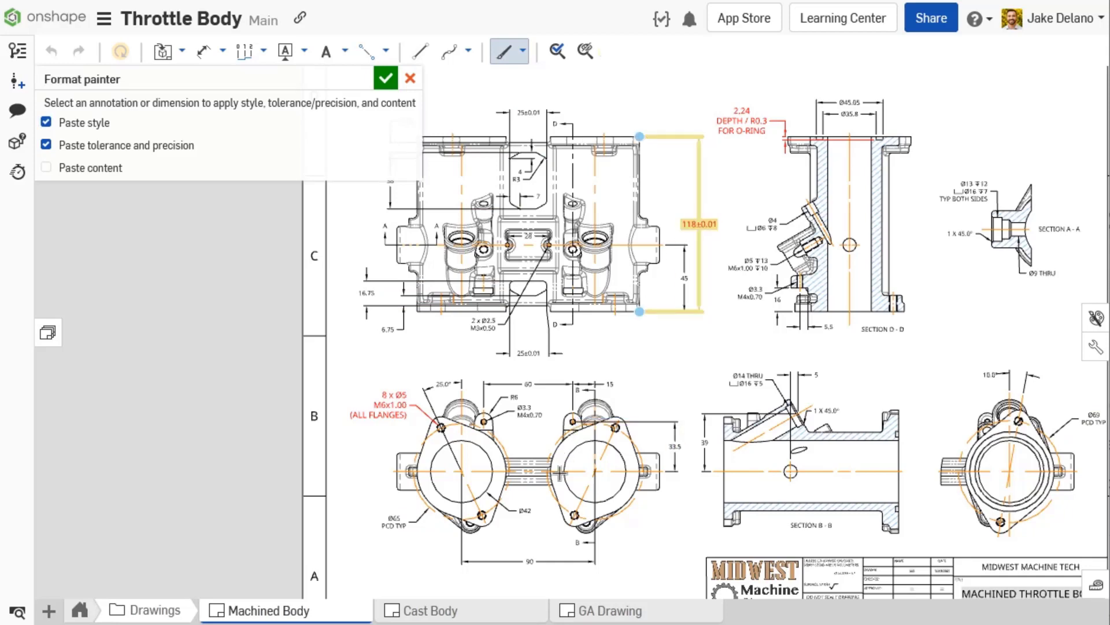
{"action": "left_click", "coordinate": [385, 78]}
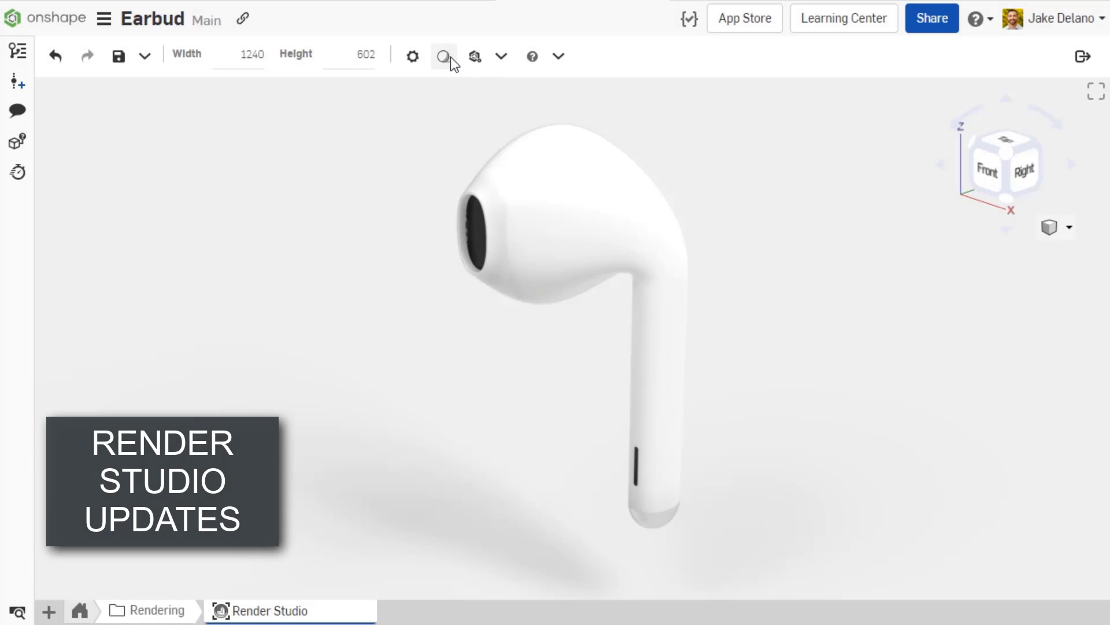
Step: Auto-set the Render Studio ground height to the earbud's lowest point, -29.423 mm
{"action": "left_click", "coordinate": [451, 56]}
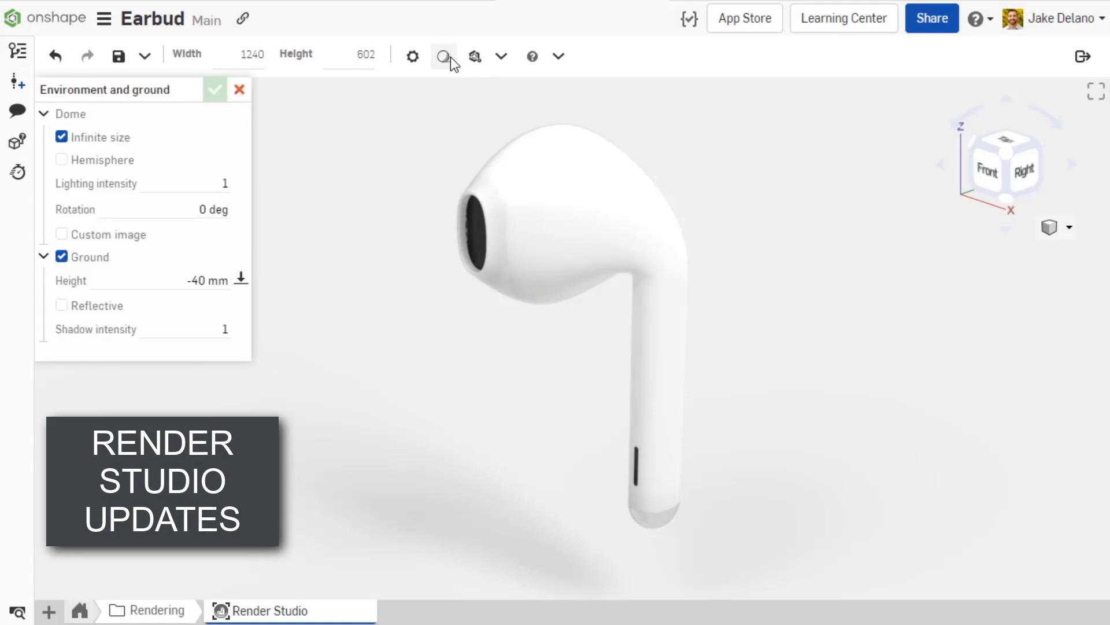
{"action": "left_click", "coordinate": [243, 277]}
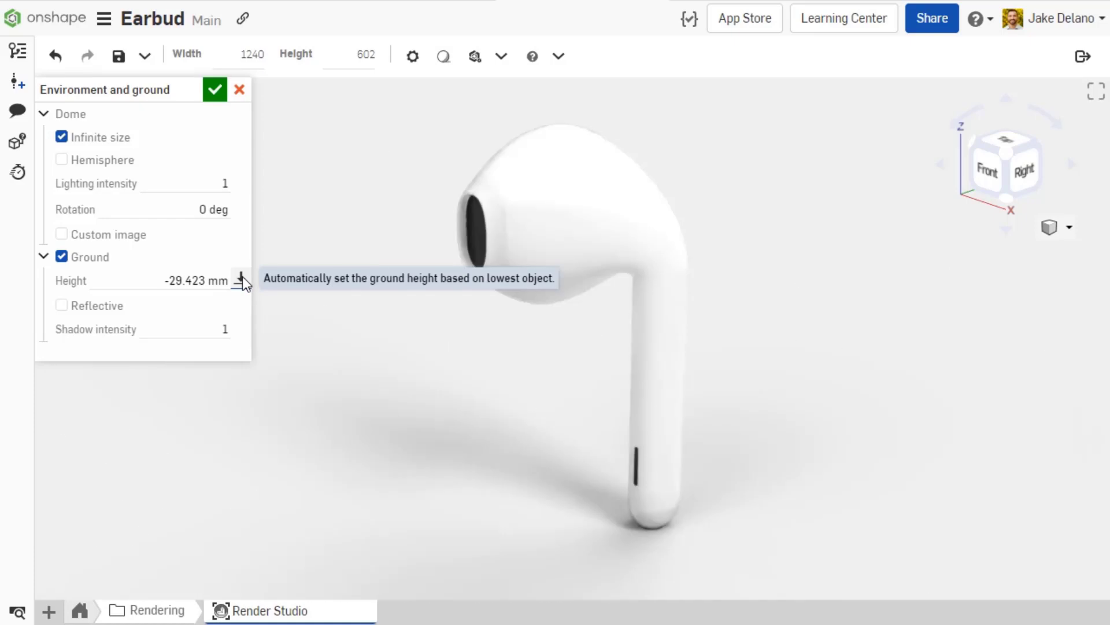
{"action": "left_click", "coordinate": [215, 92]}
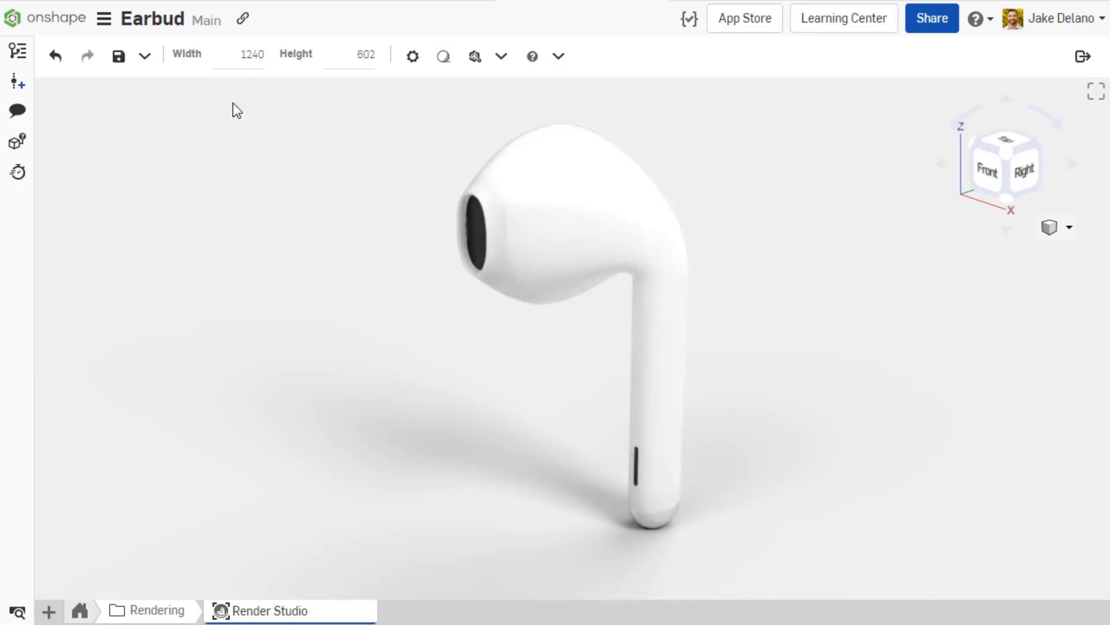
{"action": "left_click", "coordinate": [1058, 229]}
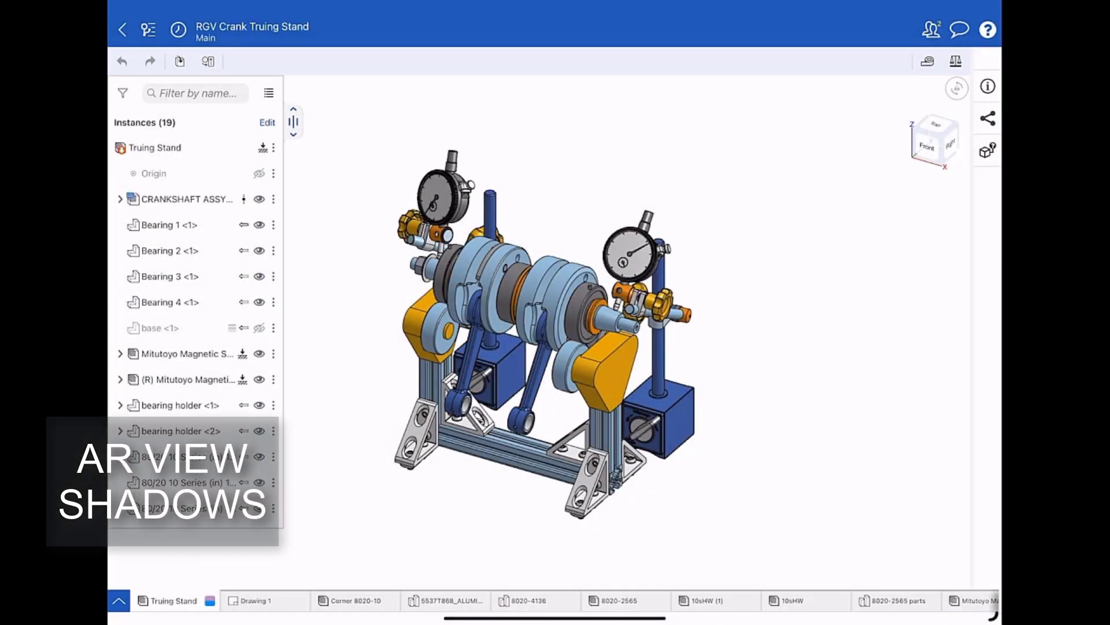
Step: Switch the truing stand assembly to AR view from the view mode list
{"action": "left_click", "coordinate": [931, 152]}
{"action": "scroll", "coordinate": [955, 400], "scroll_direction": "down", "scroll_amount": 3}
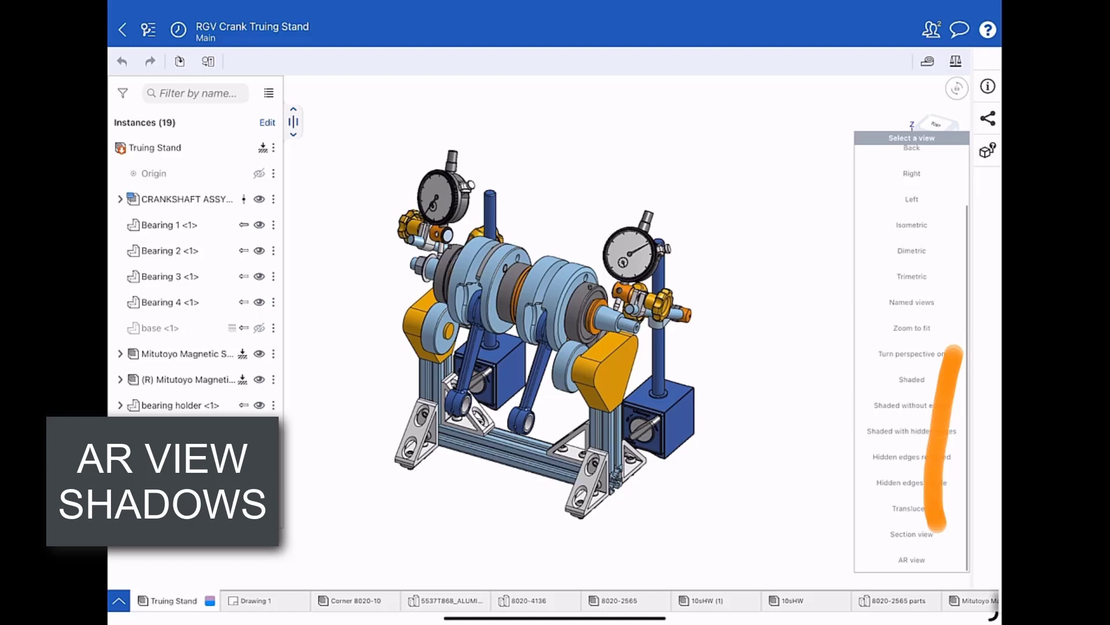
{"action": "left_click", "coordinate": [922, 560]}
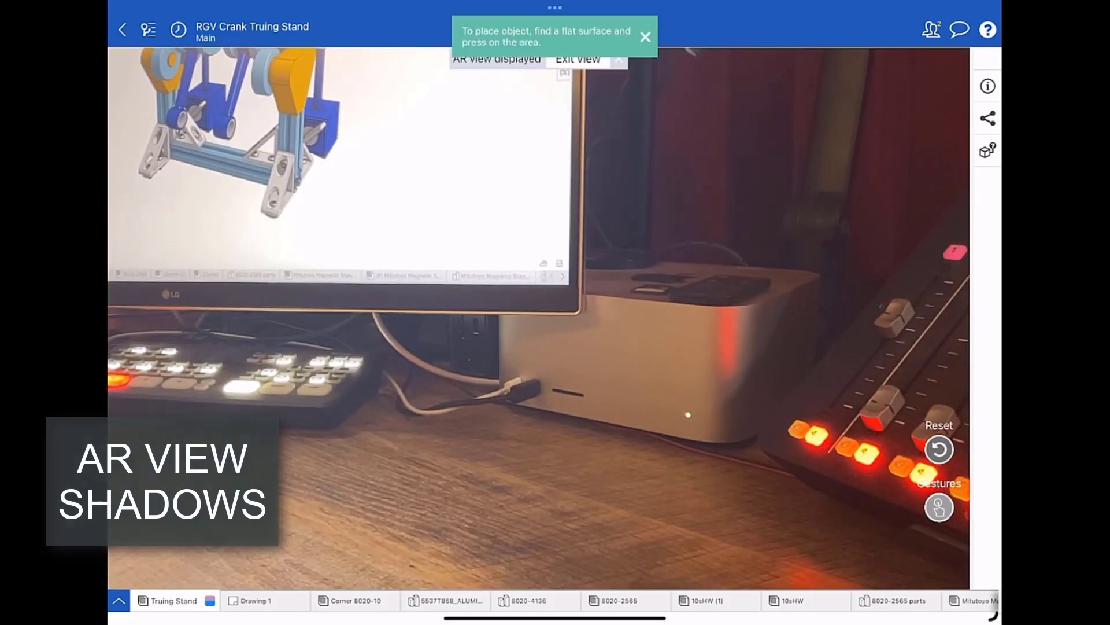